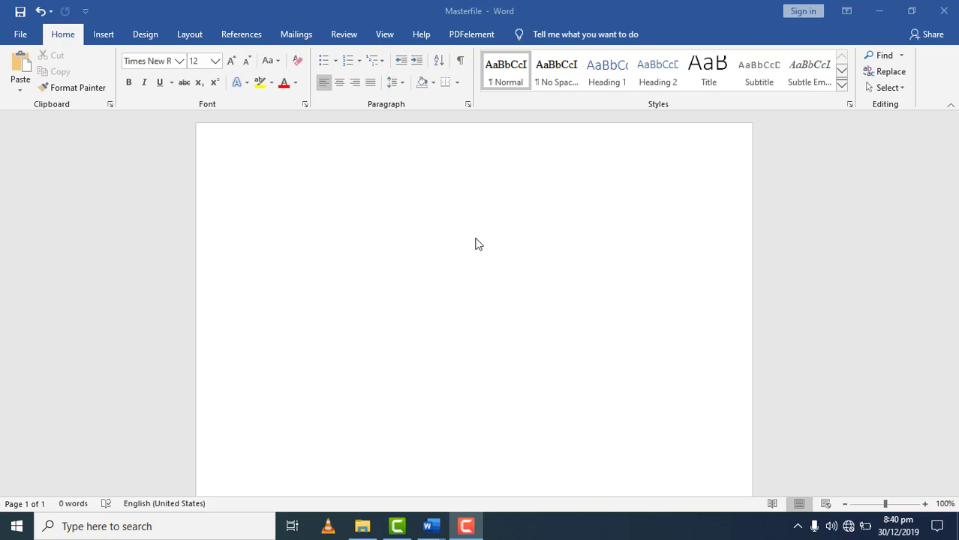
- Move between the chapter1 and Masterfile documents, discarding a stray =rand entry in chapter1
{"action": "left_click", "coordinate": [475, 244]}
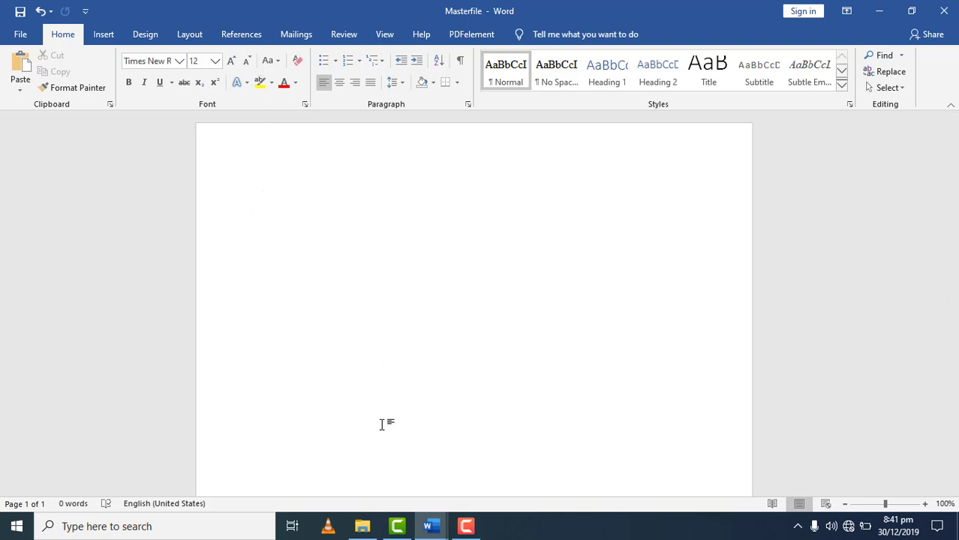
{"action": "mouse_move", "coordinate": [430, 526]}
{"action": "left_click", "coordinate": [362, 471]}
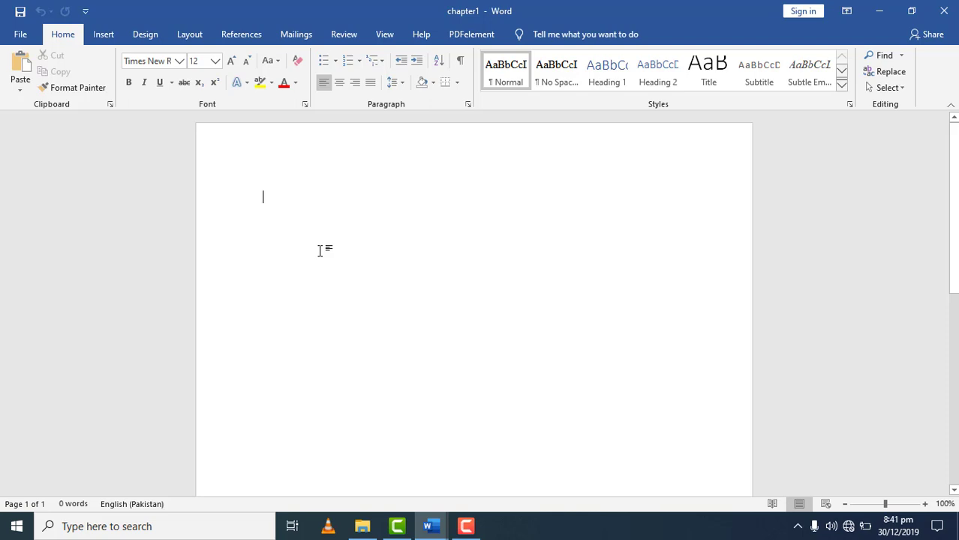
{"action": "type", "text": "=rand"}
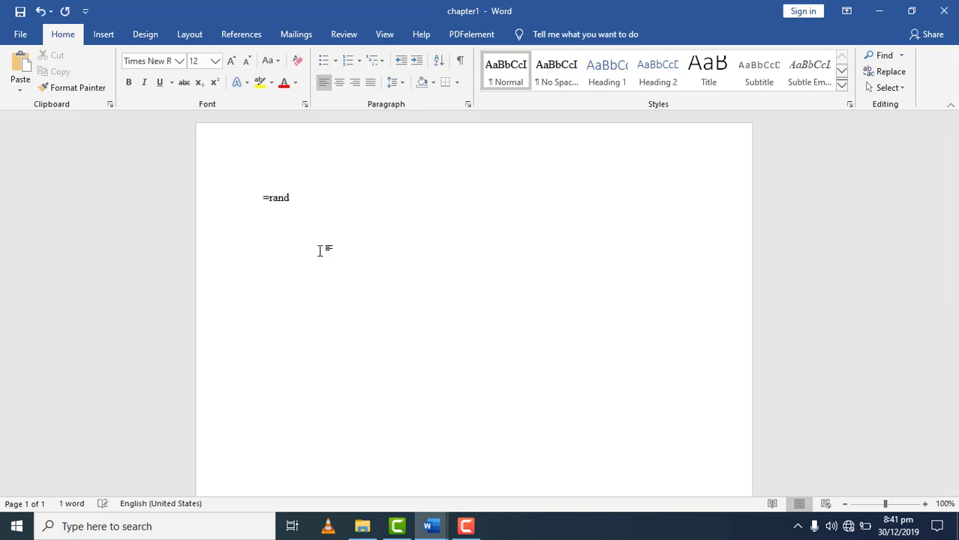
{"action": "key", "text": "BackSpace"}
{"action": "key", "text": "BackSpace"}
{"action": "key", "text": "BackSpace"}
{"action": "key", "text": "BackSpace"}
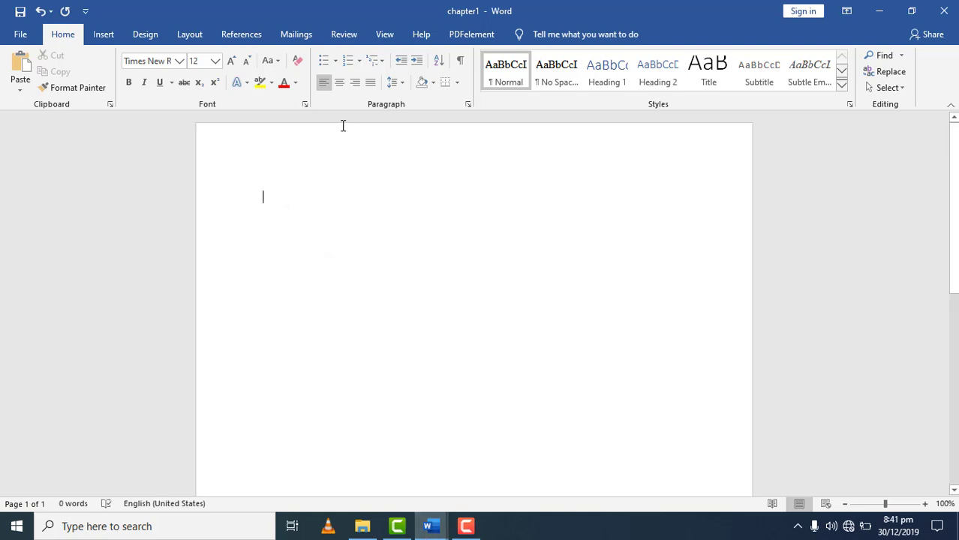
{"action": "left_click", "coordinate": [426, 526]}
{"action": "left_click", "coordinate": [254, 466]}
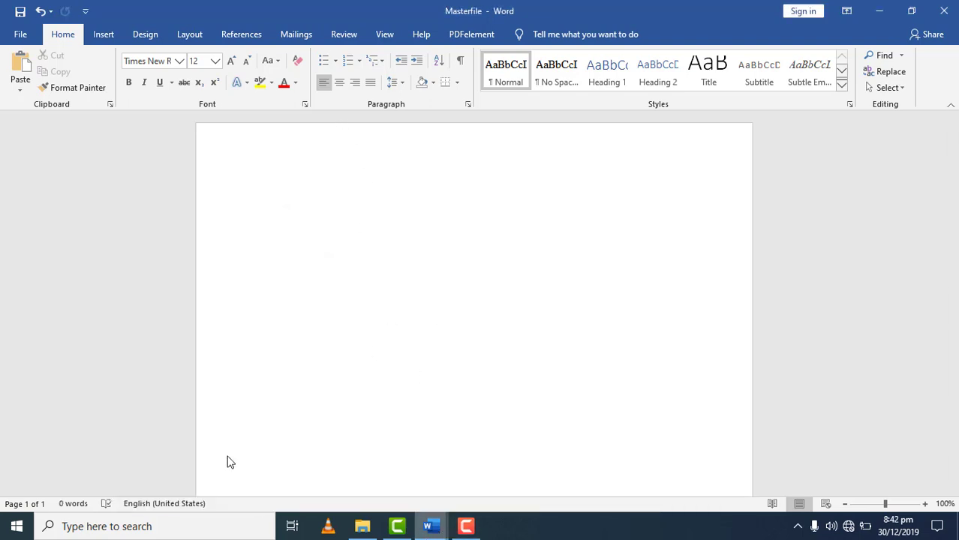
- Put Masterfile in Outline view with Show Document and insert chapter1 from New folder
{"action": "left_click", "coordinate": [381, 35]}
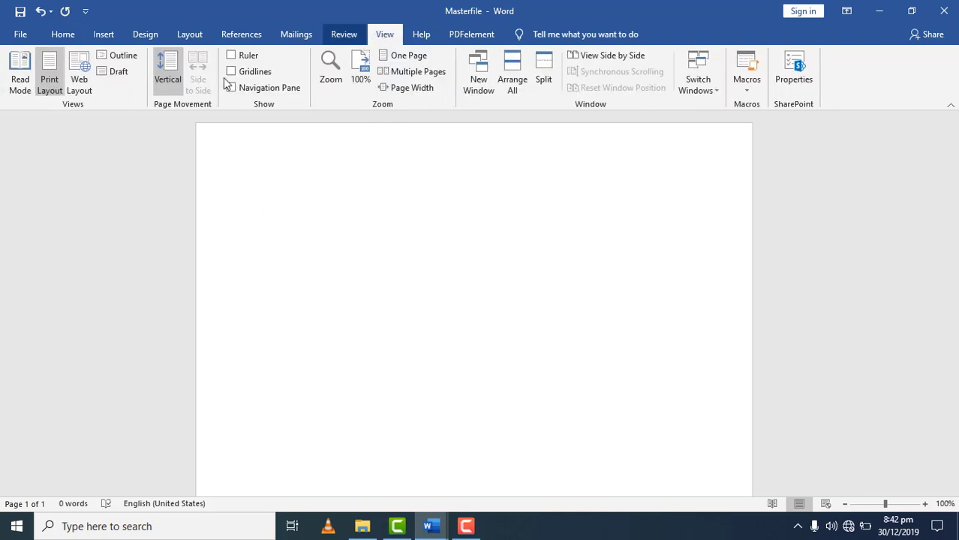
{"action": "left_click", "coordinate": [120, 56]}
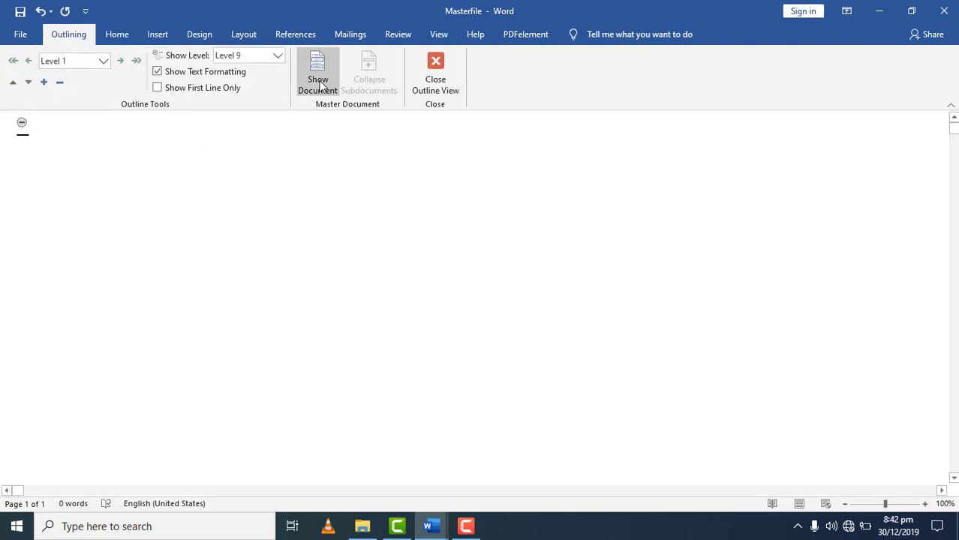
{"action": "left_click", "coordinate": [317, 75]}
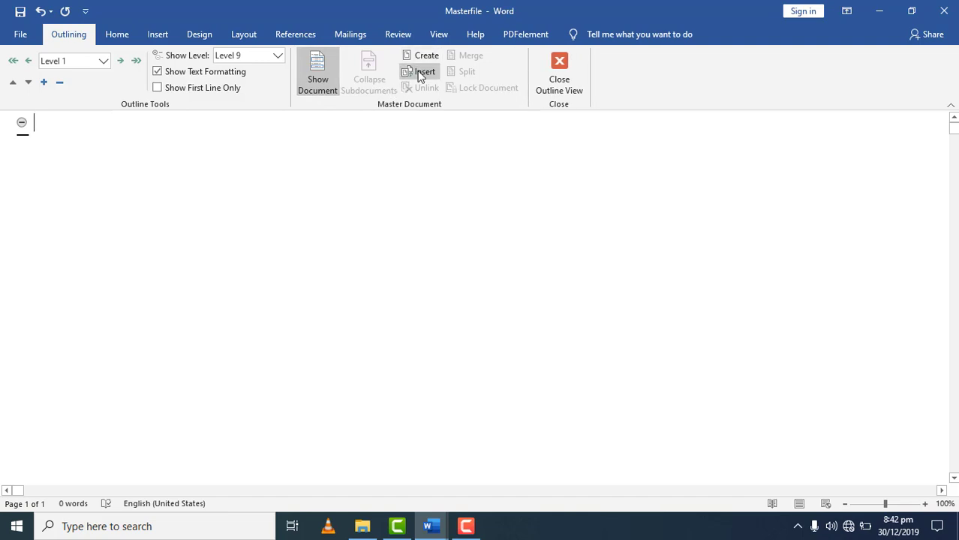
{"action": "left_click", "coordinate": [420, 75]}
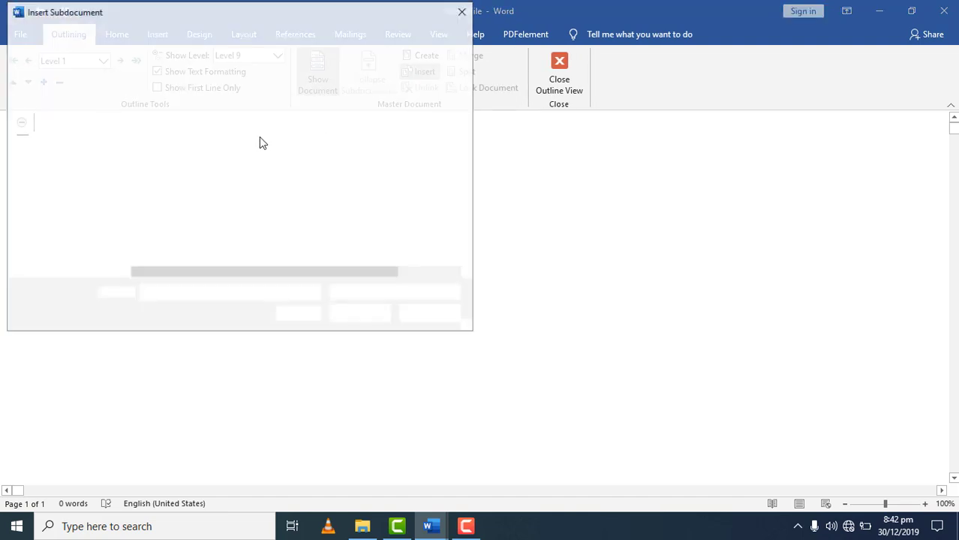
{"action": "double_click", "coordinate": [171, 150]}
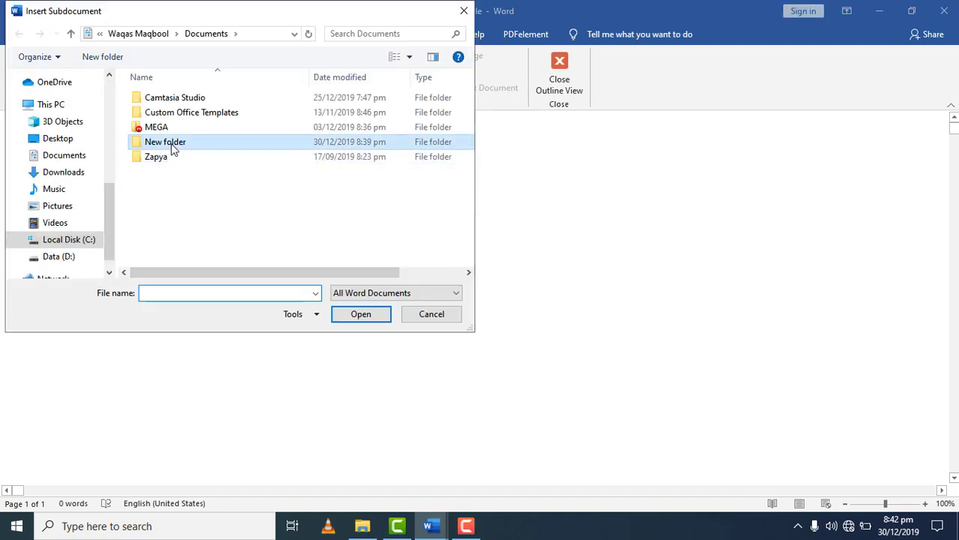
{"action": "left_click", "coordinate": [177, 117]}
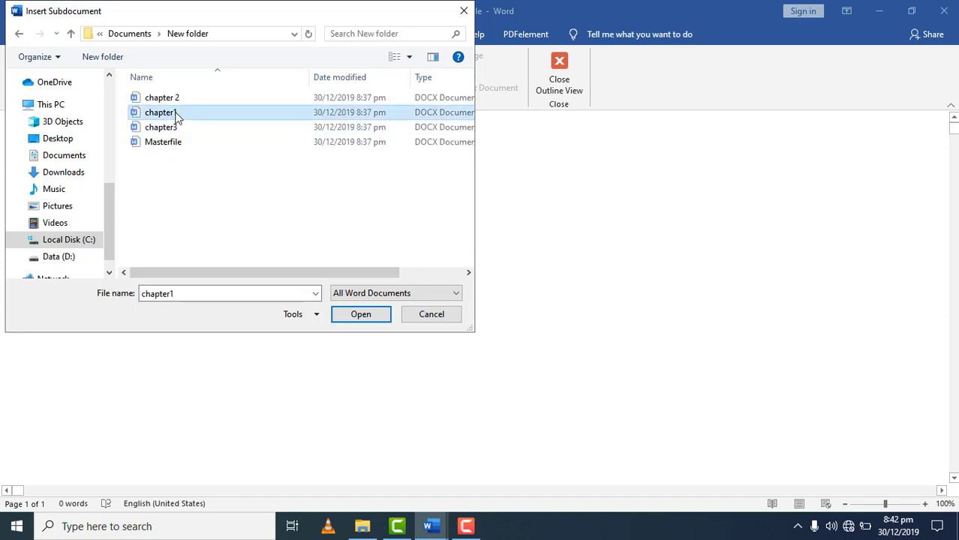
{"action": "left_click", "coordinate": [361, 314]}
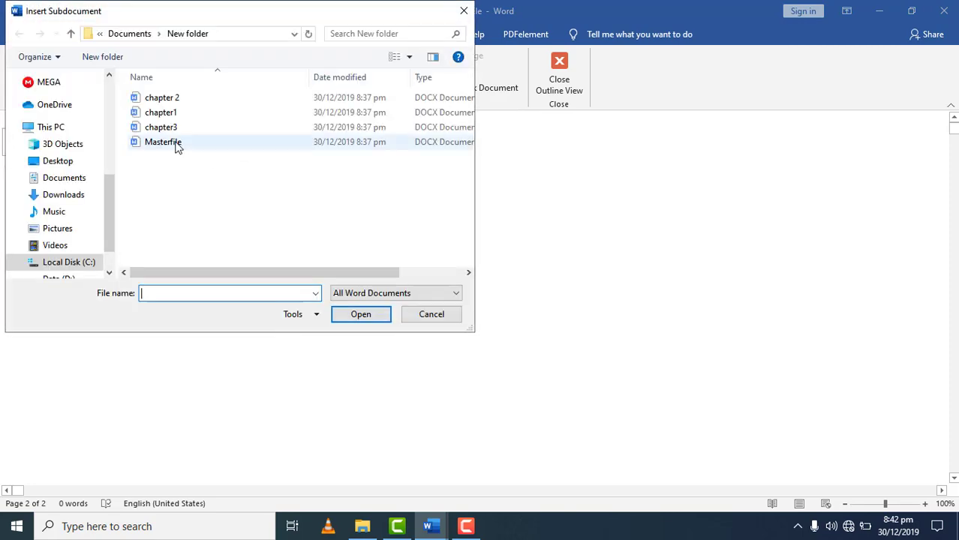
- Insert chapter 2 and chapter3 as subdocuments, then close Outline view
{"action": "left_click", "coordinate": [171, 98]}
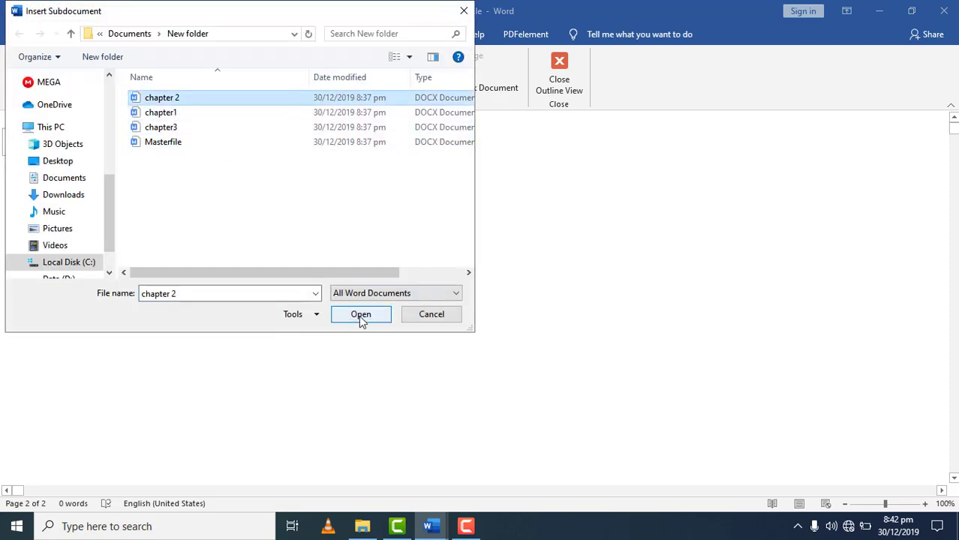
{"action": "left_click", "coordinate": [360, 315]}
{"action": "left_click", "coordinate": [421, 82]}
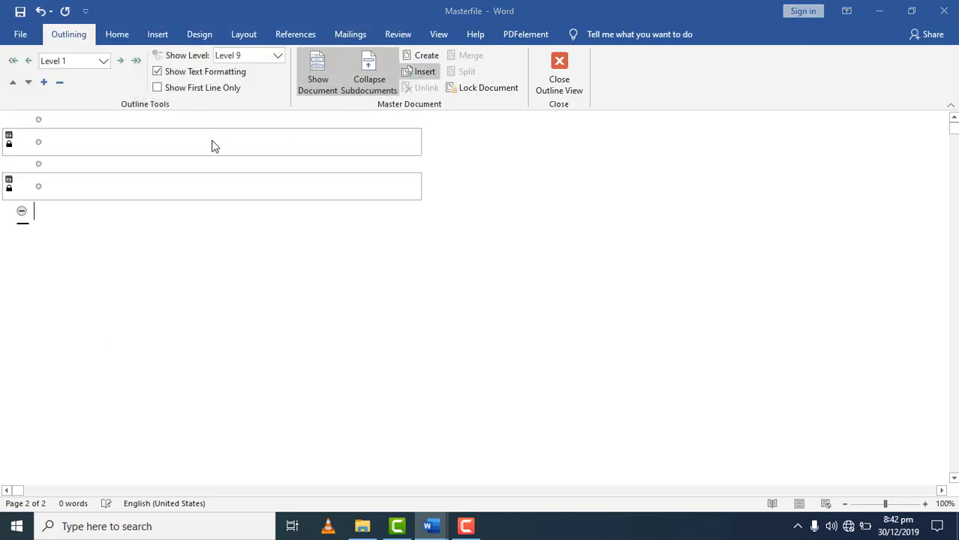
{"action": "left_click", "coordinate": [163, 127]}
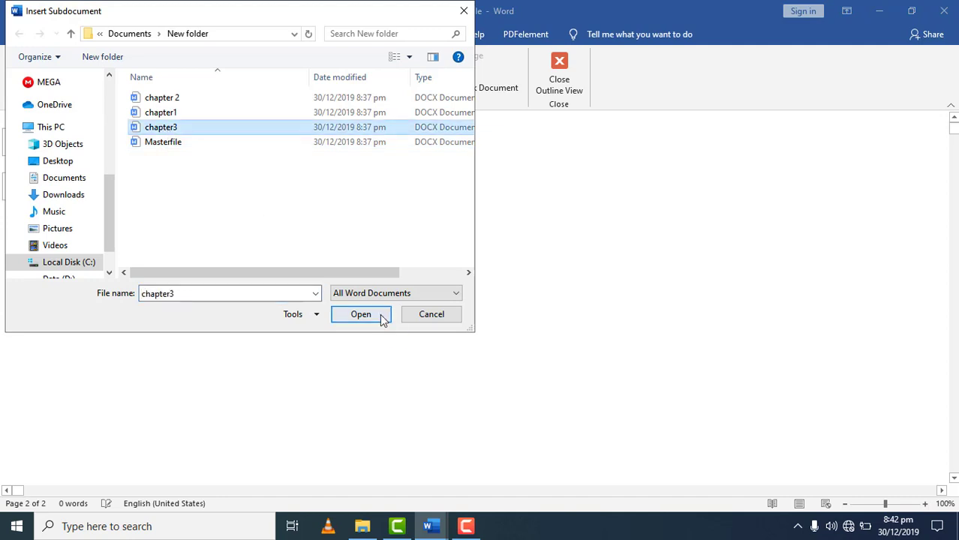
{"action": "left_click", "coordinate": [381, 314]}
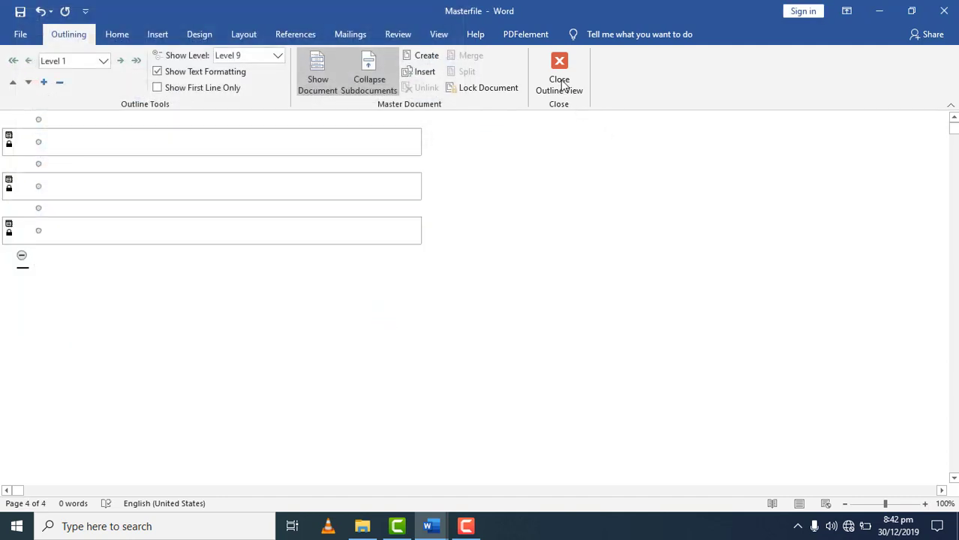
{"action": "left_click", "coordinate": [559, 84]}
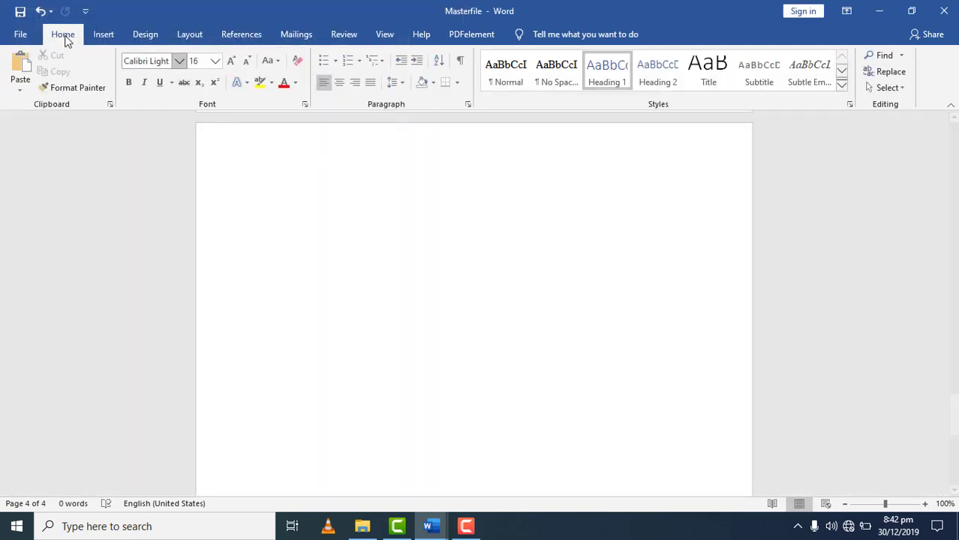
- Save and close Masterfile, then generate five =rand() paragraphs in chapter1 and save it
{"action": "left_click", "coordinate": [20, 11]}
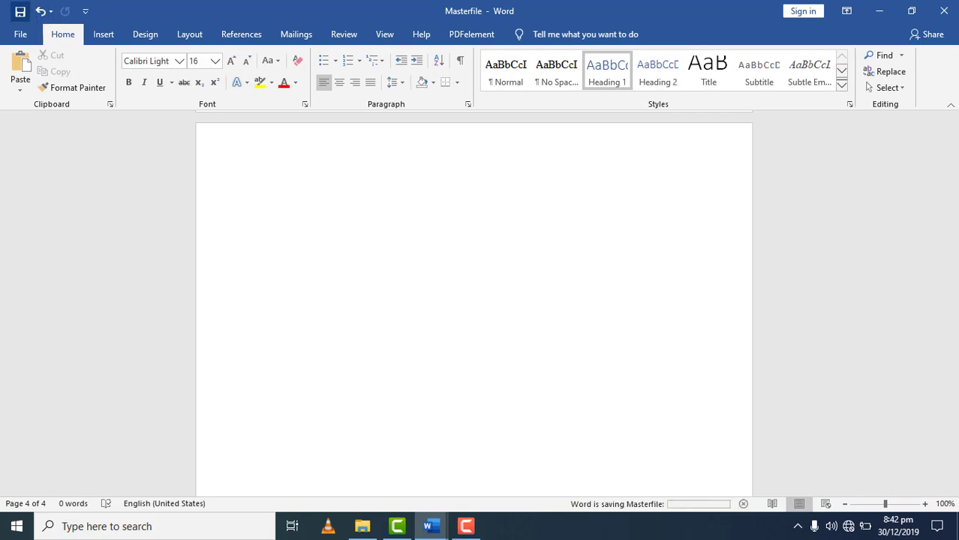
{"action": "left_click", "coordinate": [944, 11]}
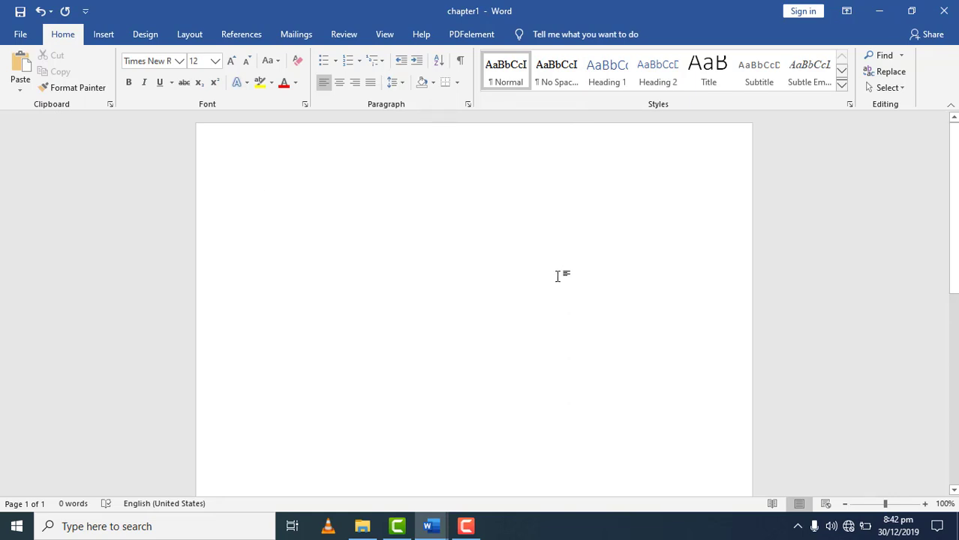
{"action": "type", "text": "=ra"}
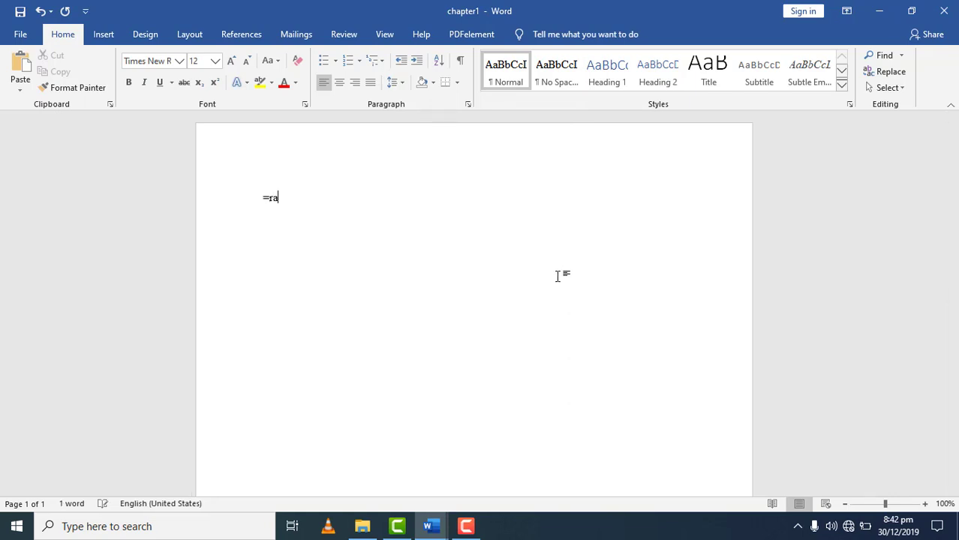
{"action": "type", "text": "nd()"}
{"action": "key", "text": "Return"}
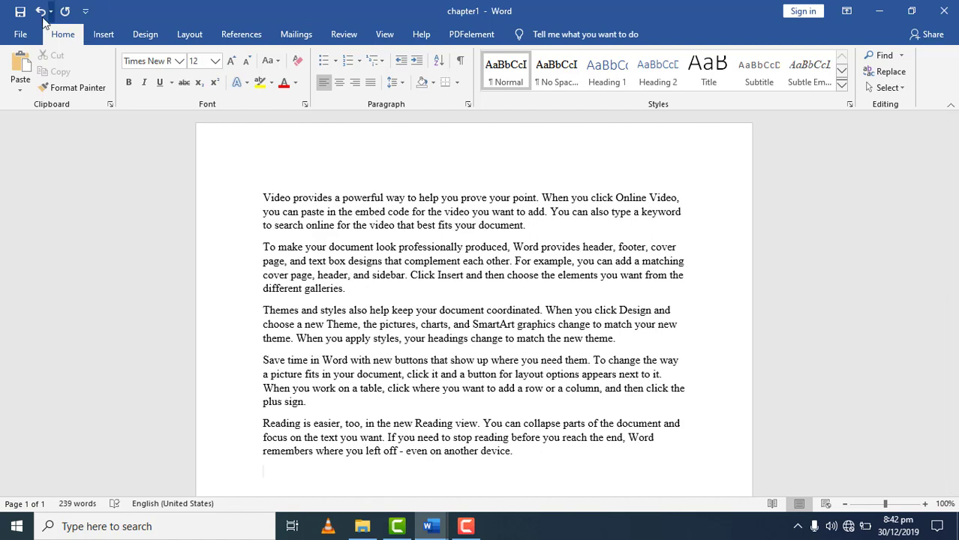
{"action": "left_click", "coordinate": [20, 11]}
{"action": "left_click", "coordinate": [361, 529]}
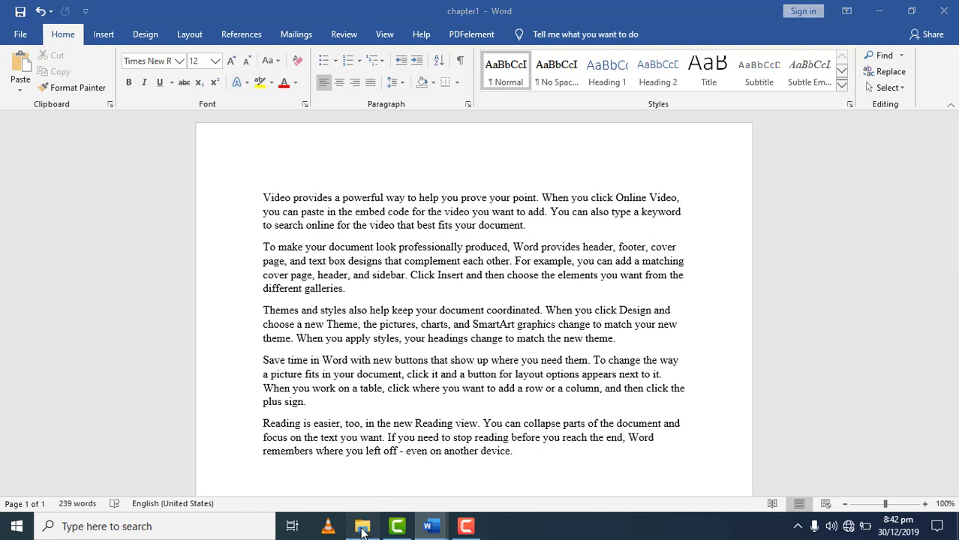
- Reopen Masterfile from File Explorer with Open with > Word to show its three chapter links
{"action": "left_click", "coordinate": [188, 133]}
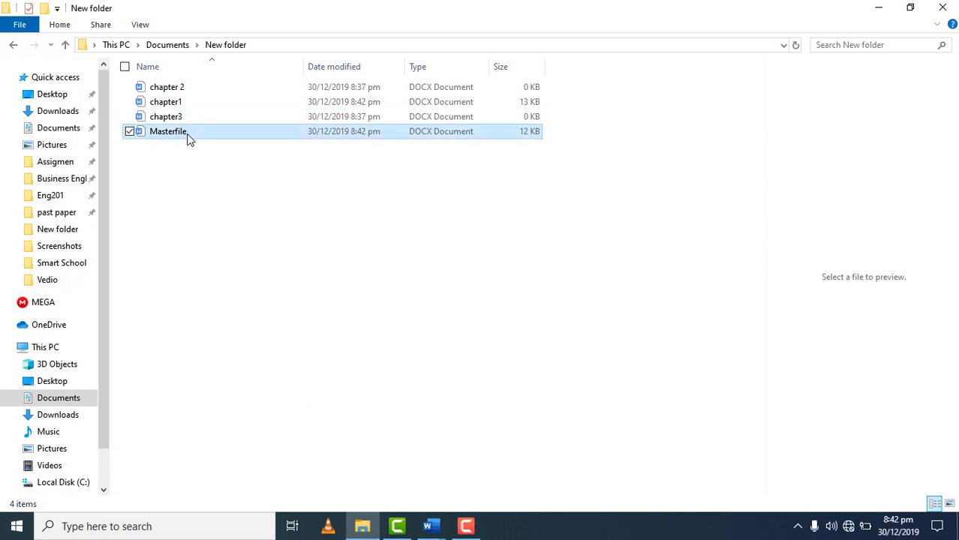
{"action": "right_click", "coordinate": [187, 135]}
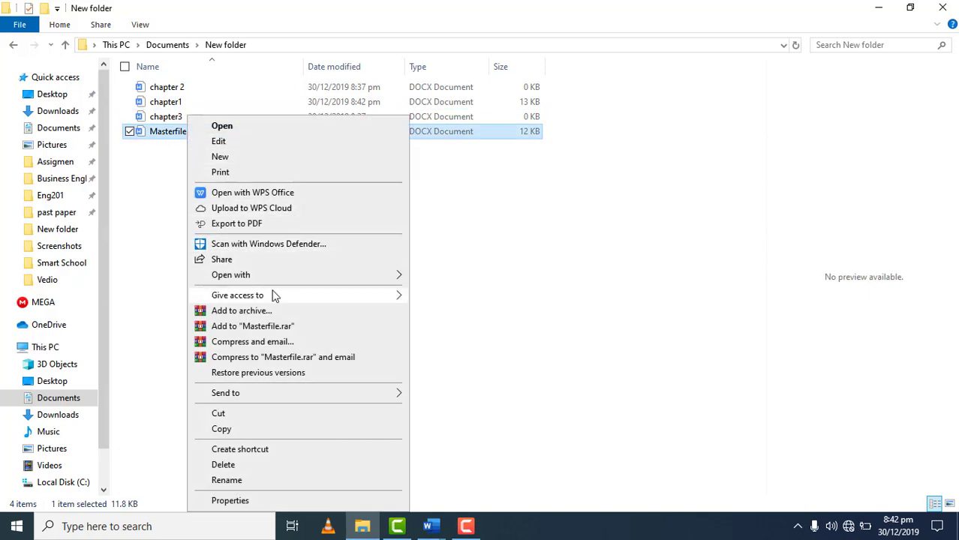
{"action": "mouse_move", "coordinate": [230, 274]}
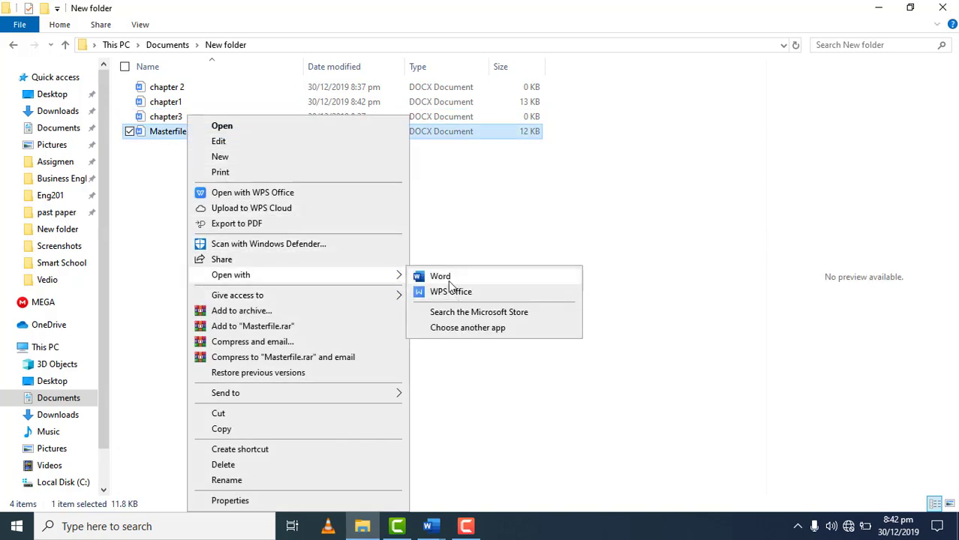
{"action": "left_click", "coordinate": [449, 277]}
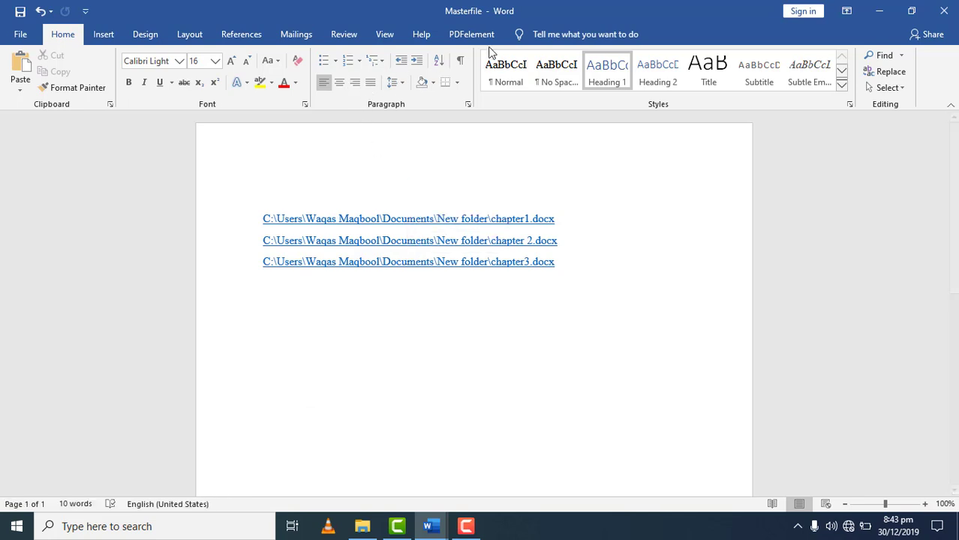
- Expand Masterfile's subdocuments in Outline view to reveal chapter1's full text, then close Outline view
{"action": "left_click", "coordinate": [385, 35]}
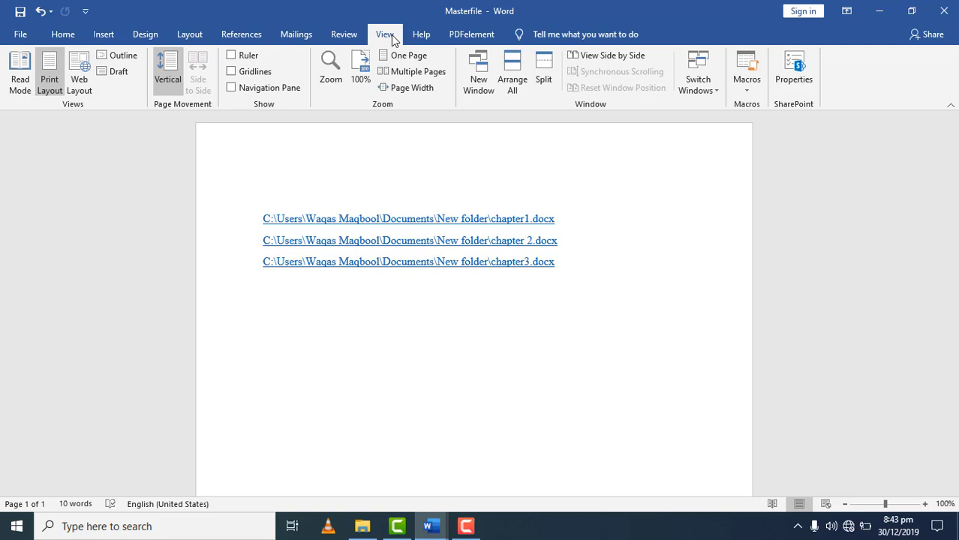
{"action": "left_click", "coordinate": [112, 57]}
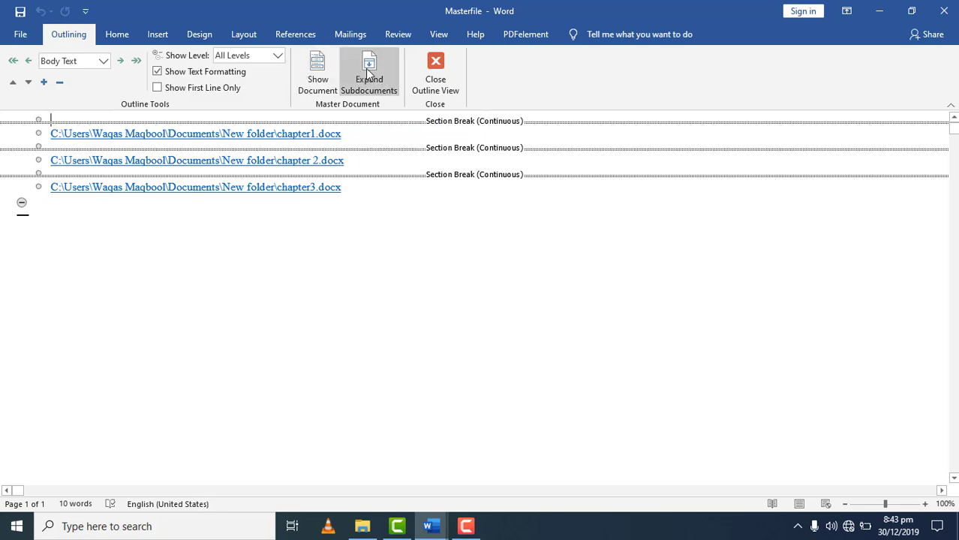
{"action": "left_click", "coordinate": [367, 75]}
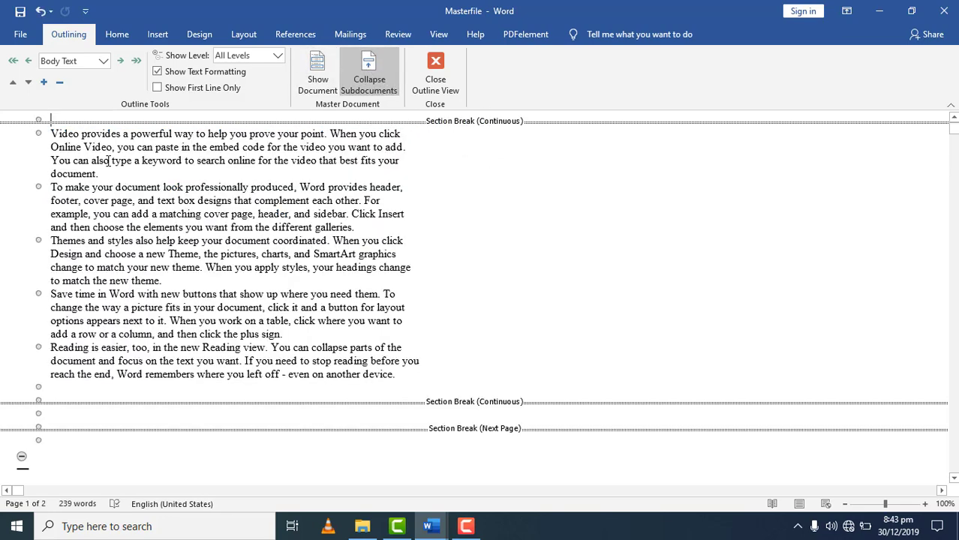
{"action": "left_click", "coordinate": [433, 90]}
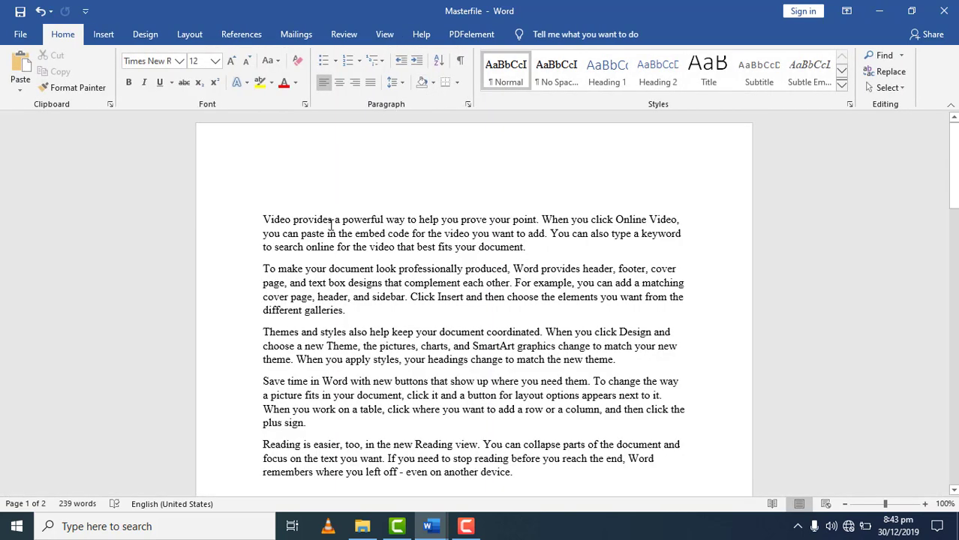
{"action": "left_click", "coordinate": [429, 527]}
- Fill chapter 2 with repeated sample paragraphs using a =rand command
{"action": "left_click", "coordinate": [499, 473]}
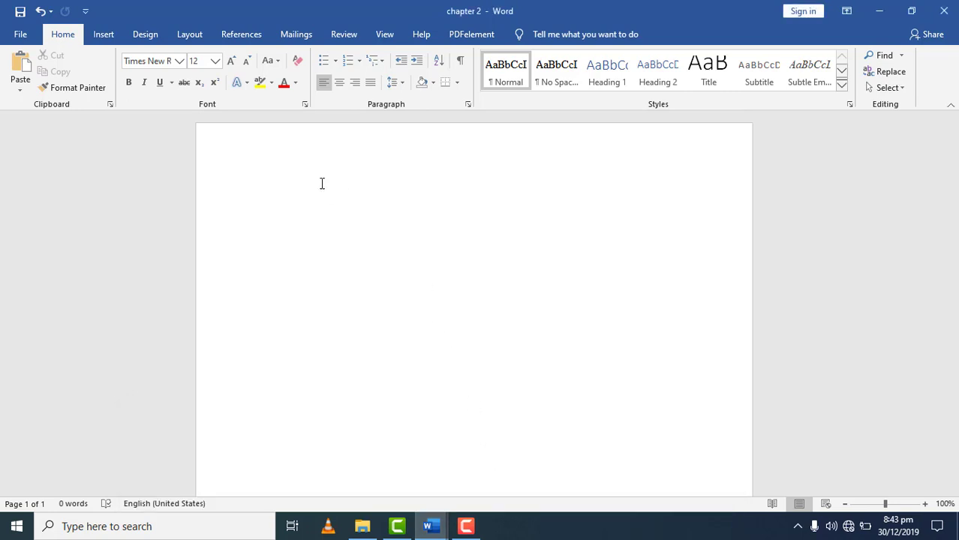
{"action": "type", "text": "="}
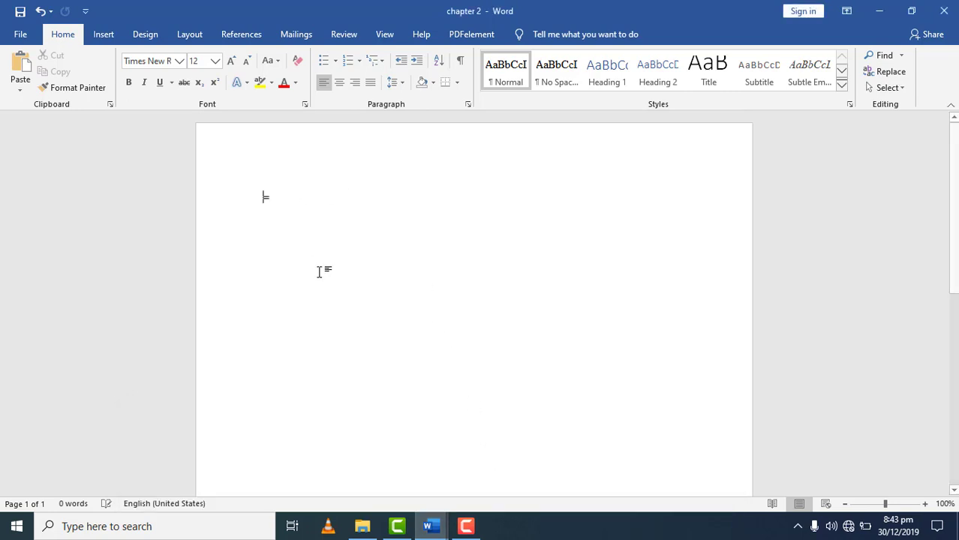
{"action": "type", "text": "rans"}
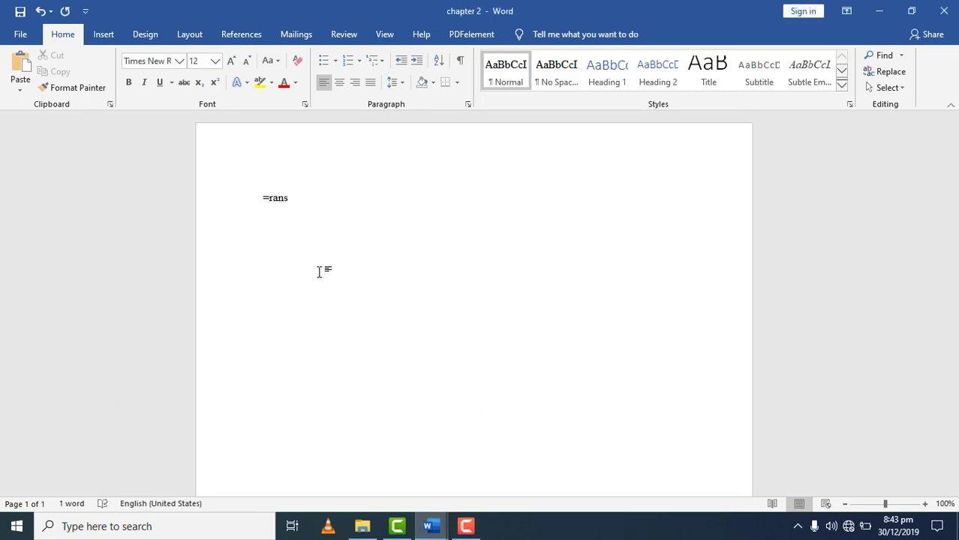
{"action": "type", "text": "d(45"}
{"action": "type", "text": ")4"}
{"action": "type", "text": "5"}
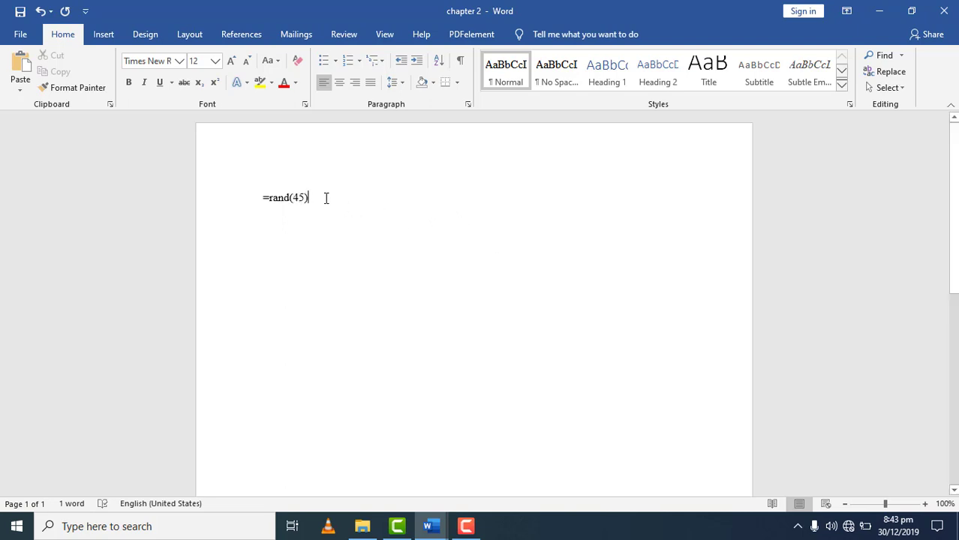
{"action": "key", "text": "Return"}
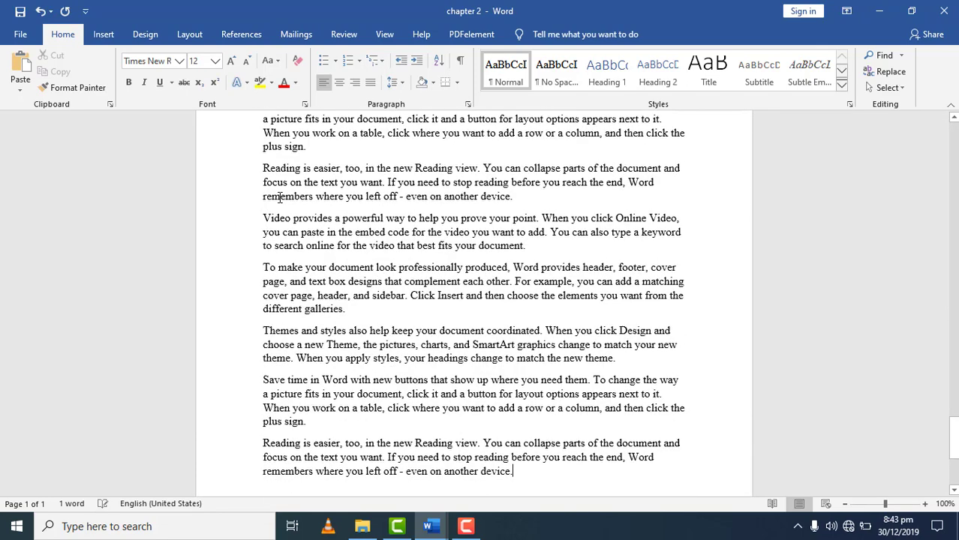
{"action": "key", "text": "ctrl+Home"}
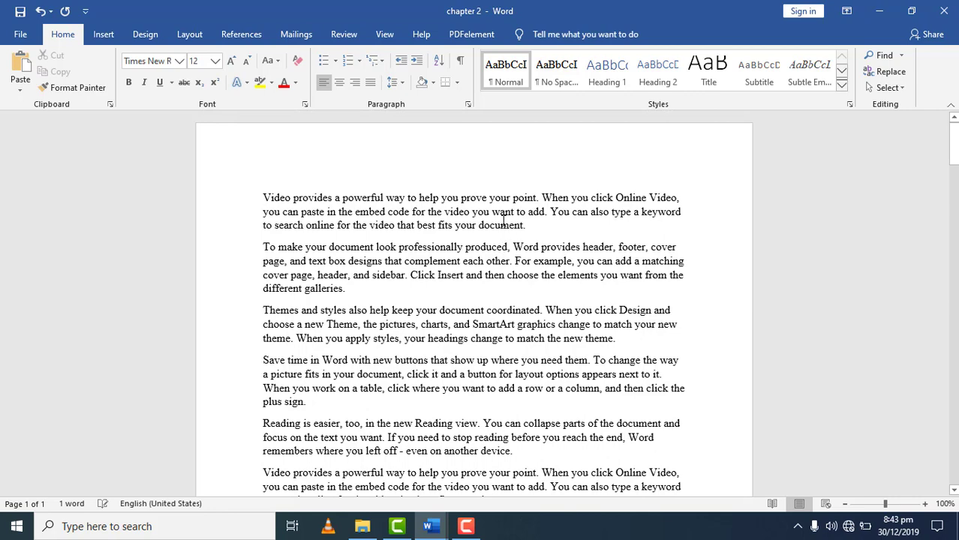
- Make chapter 2's first paragraph red Tahoma text
{"action": "double_click", "coordinate": [205, 191]}
{"action": "key", "text": "ctrl+c"}
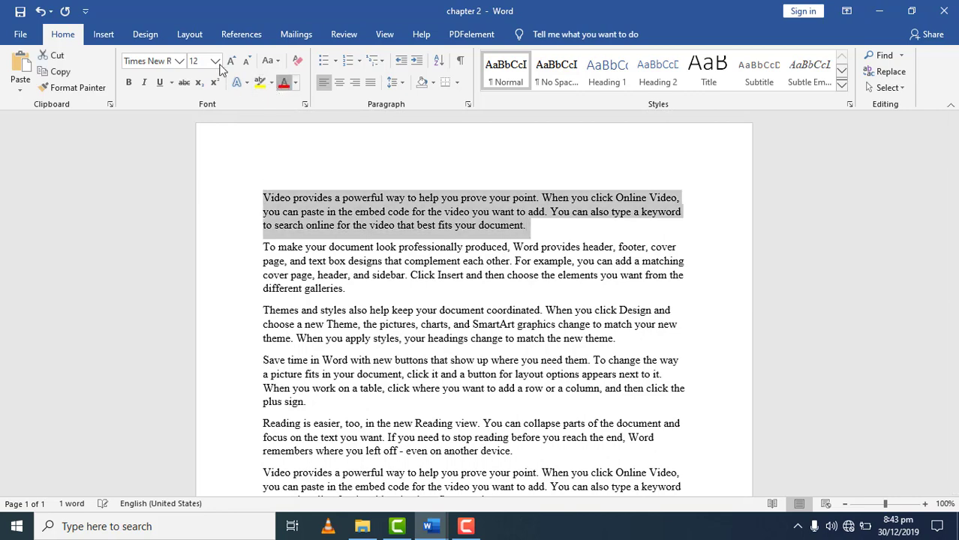
{"action": "left_click", "coordinate": [283, 82]}
{"action": "left_click", "coordinate": [179, 61]}
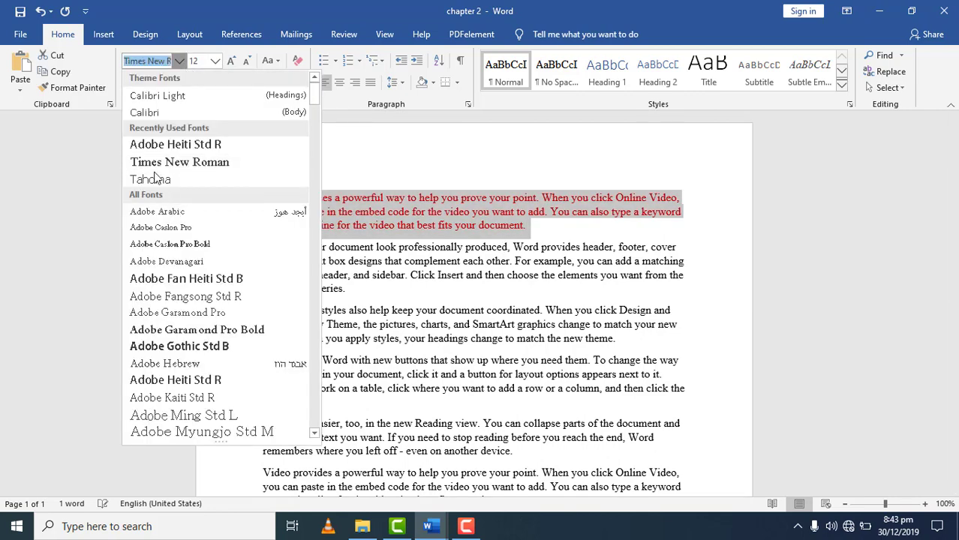
{"action": "left_click", "coordinate": [159, 180]}
{"action": "left_click", "coordinate": [326, 244]}
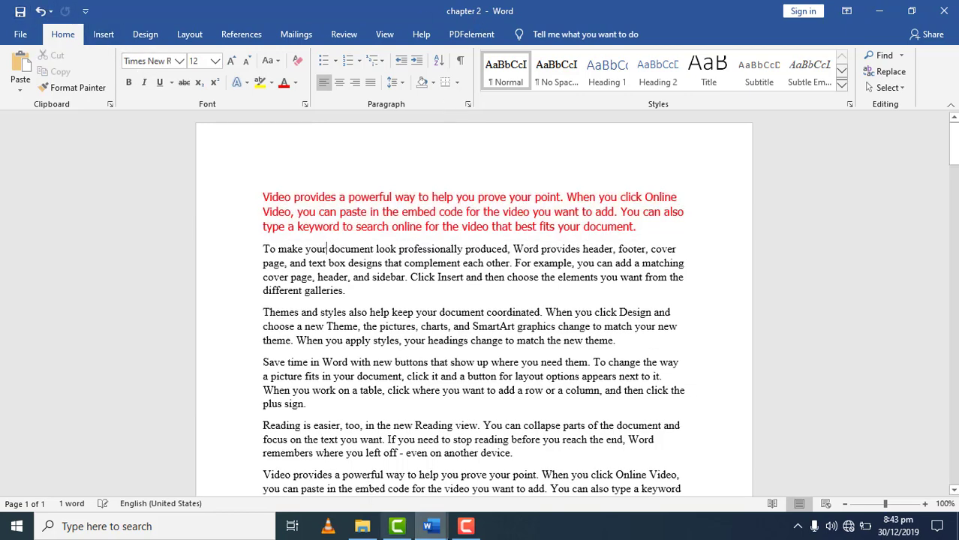
{"action": "left_click", "coordinate": [428, 526]}
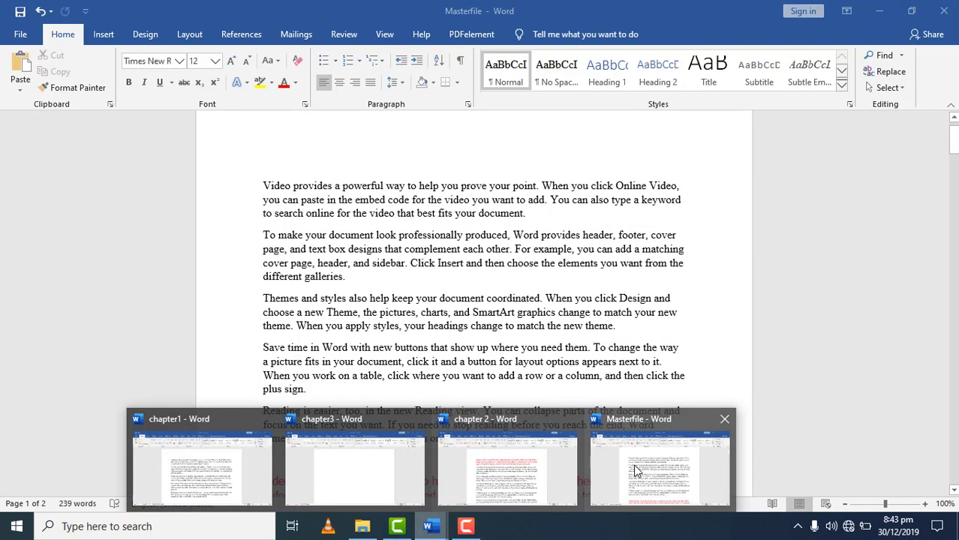
- Check chapter3's generated paragraphs and chapter 2, then return to Masterfile and scroll through it
{"action": "left_click", "coordinate": [354, 462]}
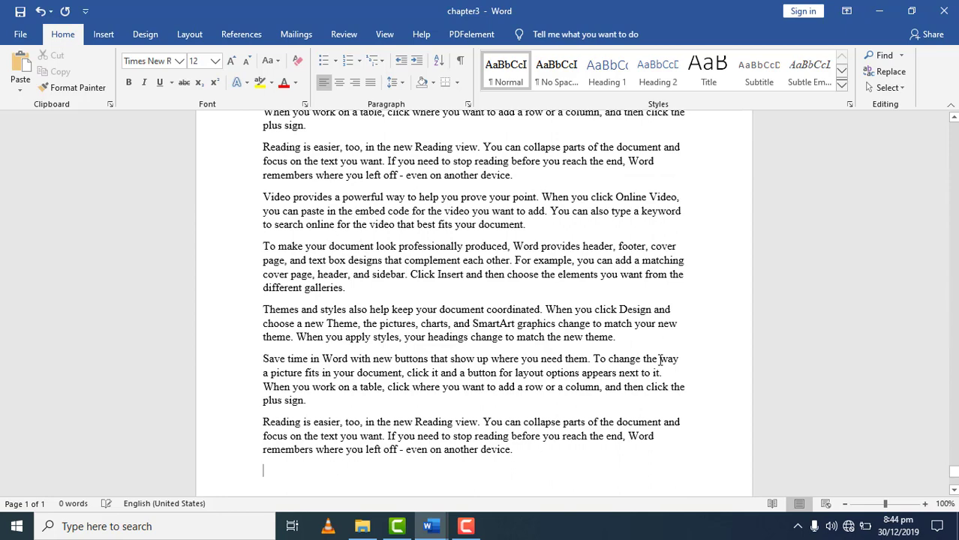
{"action": "key", "text": "ctrl+Home"}
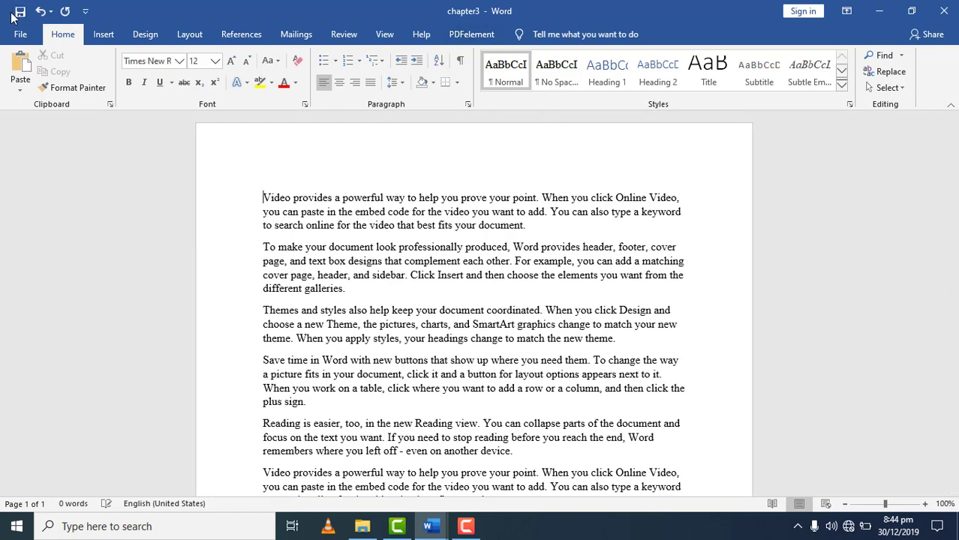
{"action": "mouse_move", "coordinate": [428, 527]}
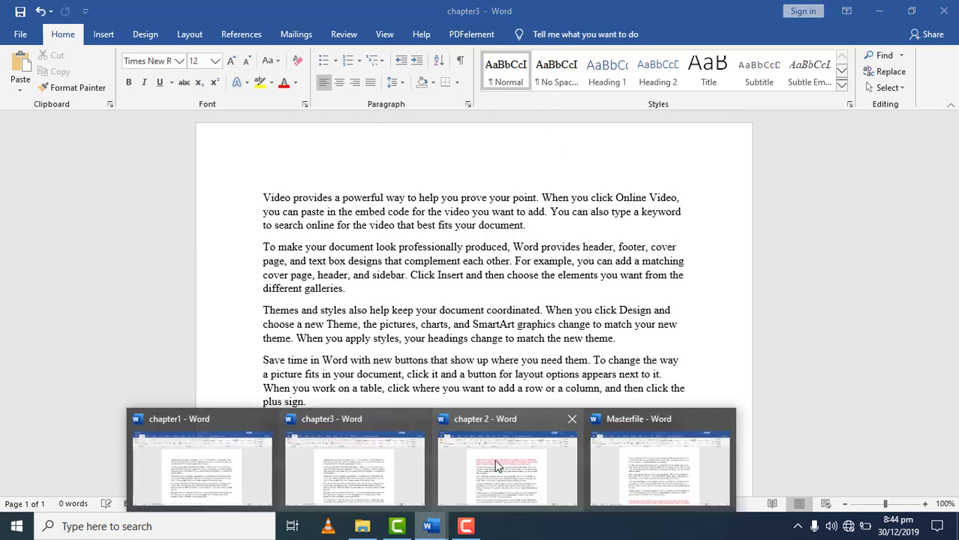
{"action": "left_click", "coordinate": [503, 428]}
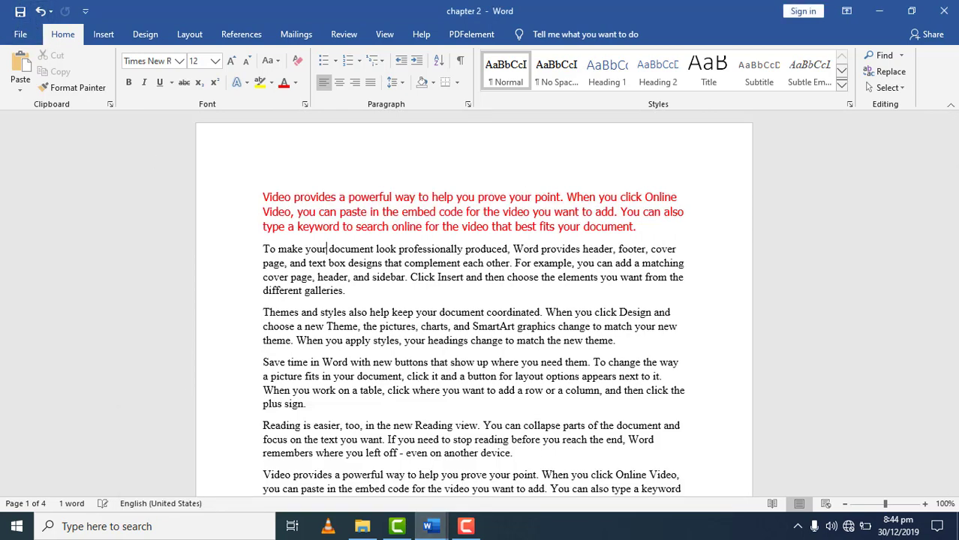
{"action": "left_click", "coordinate": [434, 530]}
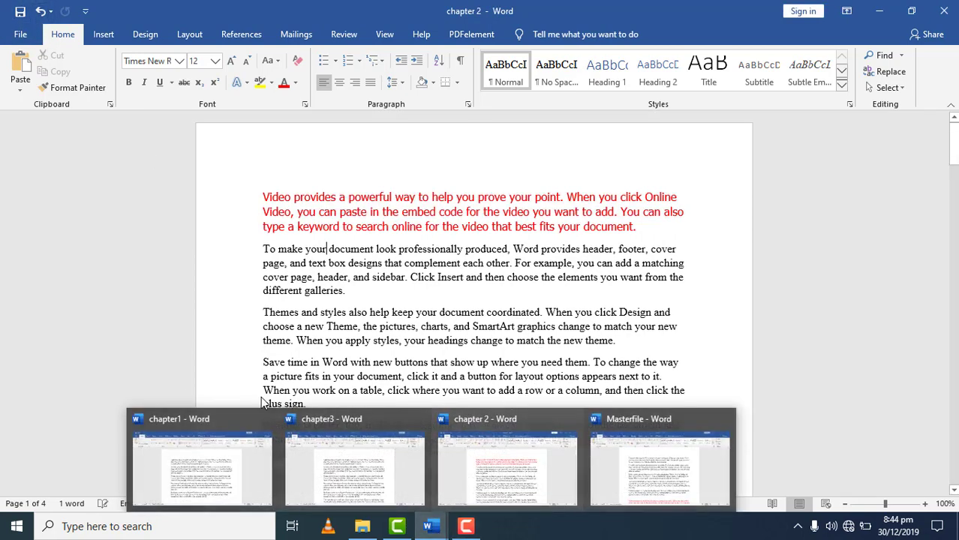
{"action": "mouse_move", "coordinate": [659, 466]}
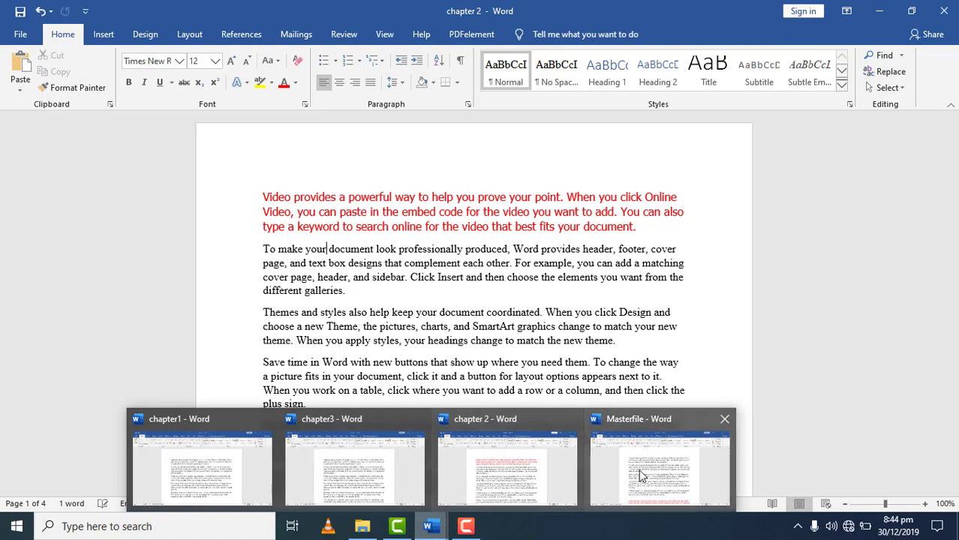
{"action": "left_click", "coordinate": [642, 477]}
{"action": "scroll", "coordinate": [570, 334], "scroll_direction": "down", "scroll_amount": 2}
{"action": "scroll", "coordinate": [570, 334], "scroll_direction": "down", "scroll_amount": 2}
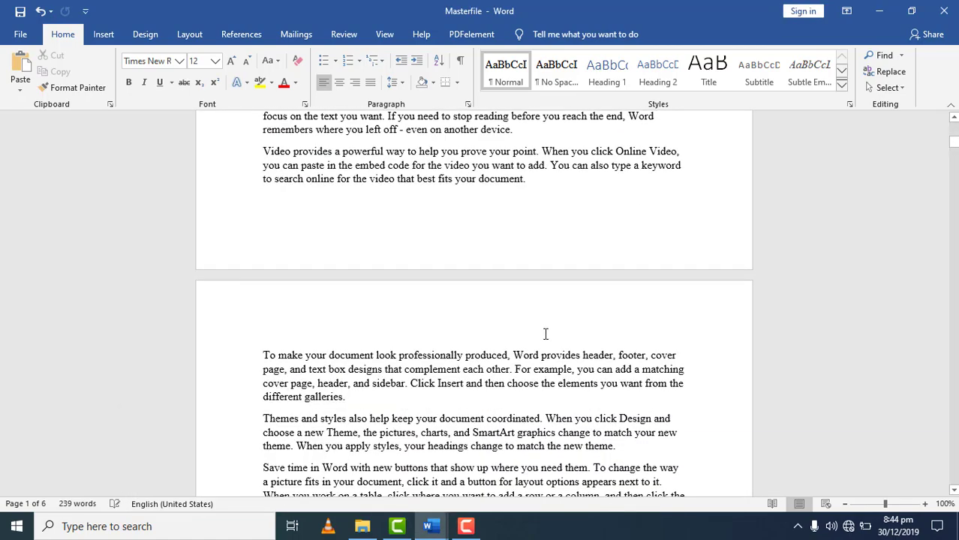
{"action": "key", "text": "ctrl+v"}
{"action": "scroll", "coordinate": [325, 295], "scroll_direction": "up", "scroll_amount": 4}
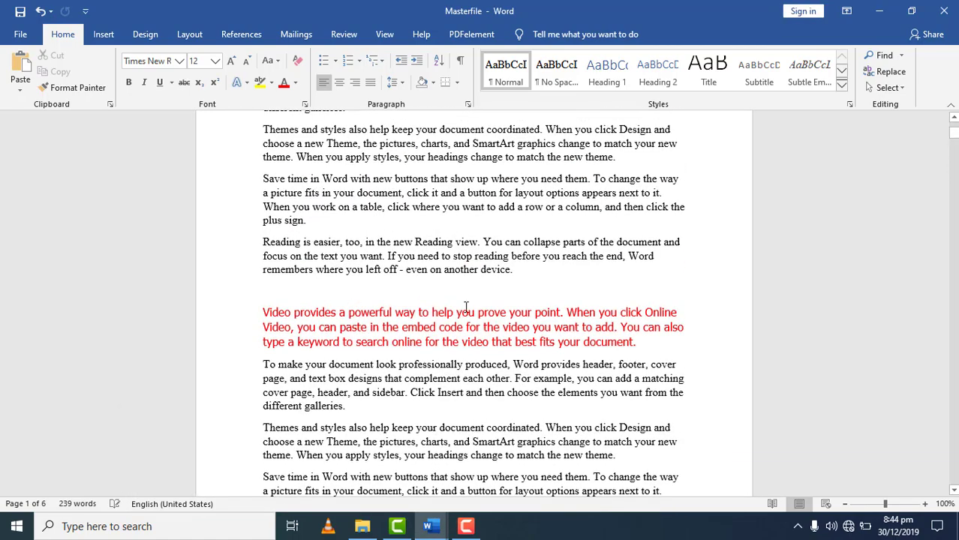
{"action": "key", "text": "ctrl+z"}
{"action": "key", "text": "Delete"}
{"action": "scroll", "coordinate": [957, 186], "scroll_direction": "up", "scroll_amount": 1}
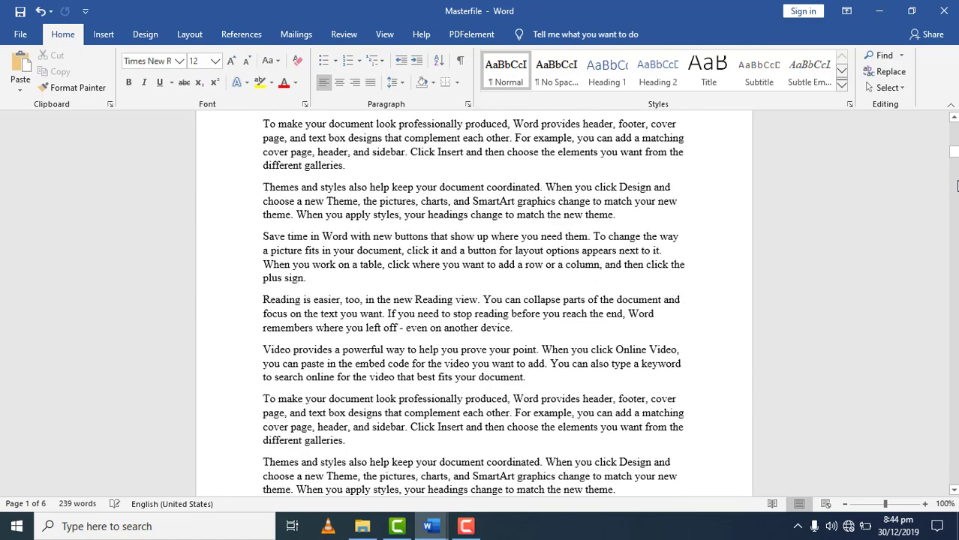
{"action": "left_click_drag", "start_coordinate": [955, 160], "coordinate": [949, 507]}
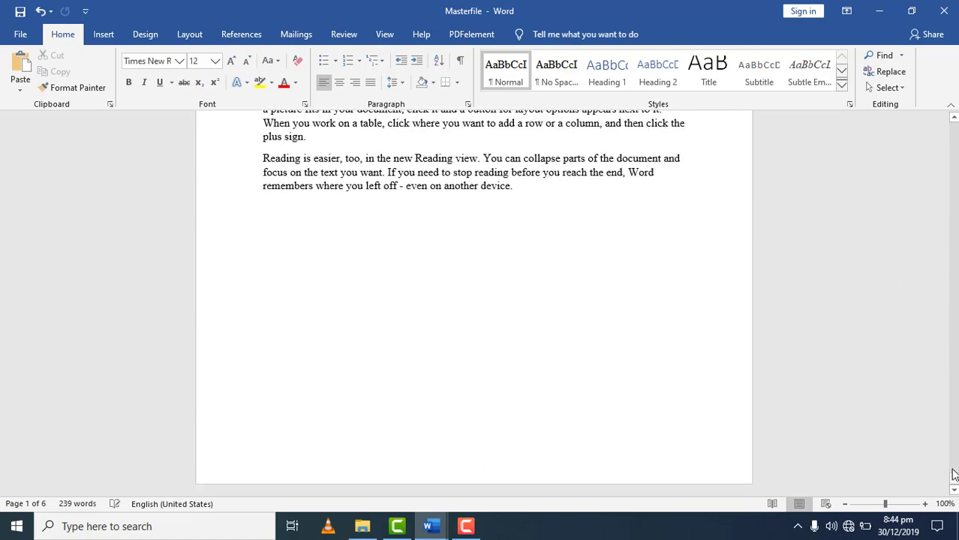
{"action": "scroll", "coordinate": [454, 375], "scroll_direction": "up", "scroll_amount": 5}
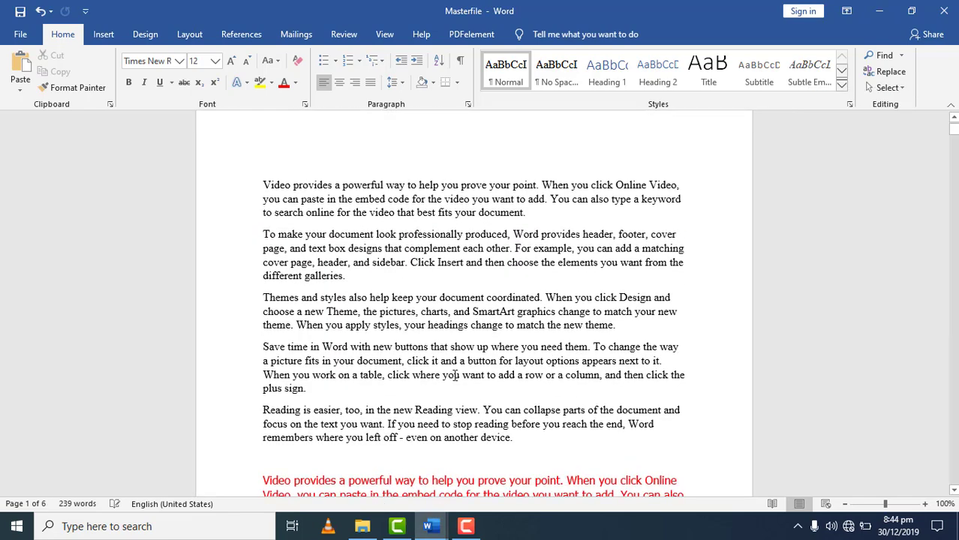
{"action": "left_click", "coordinate": [428, 526]}
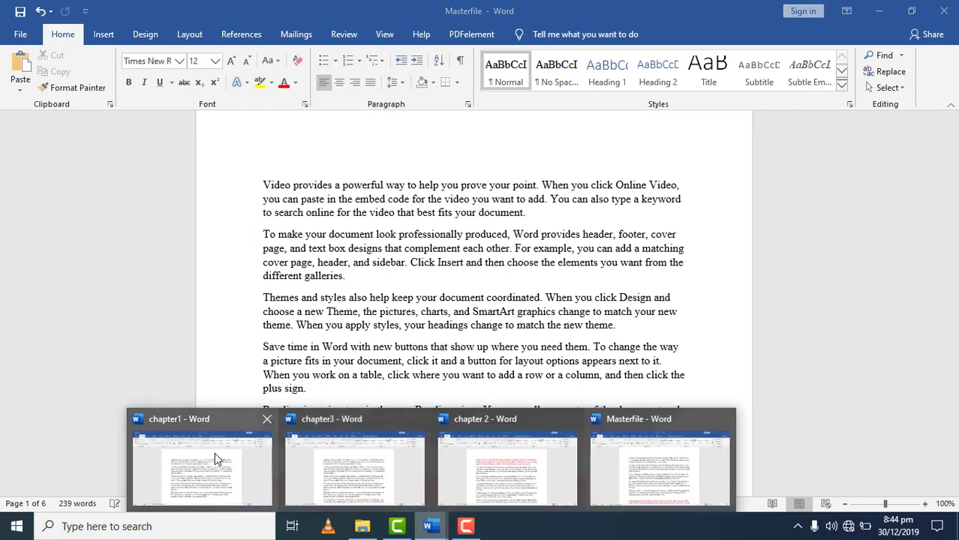
- Select all of chapter1's text and format it red in the Algerian font
{"action": "left_click", "coordinate": [215, 457]}
{"action": "left_click_drag", "start_coordinate": [264, 195], "coordinate": [517, 452]}
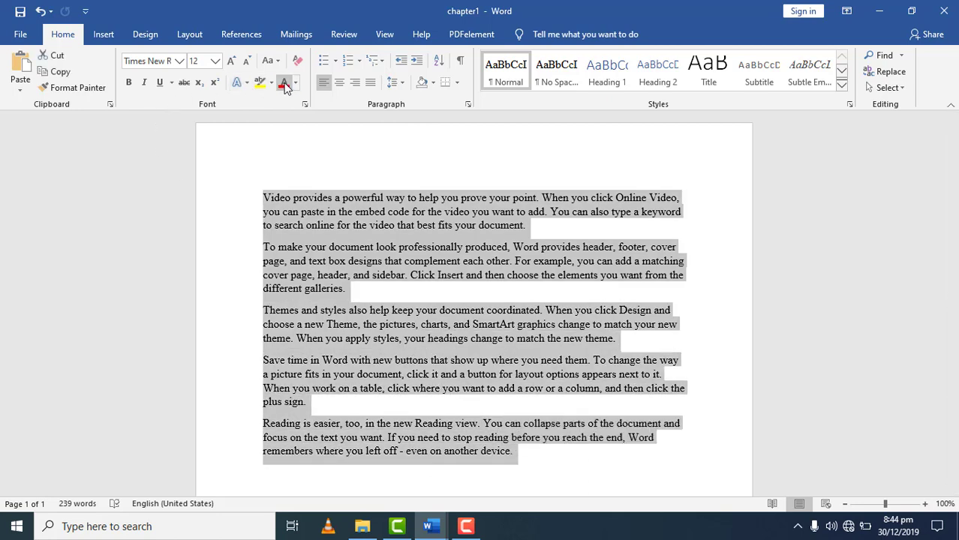
{"action": "left_click", "coordinate": [284, 84]}
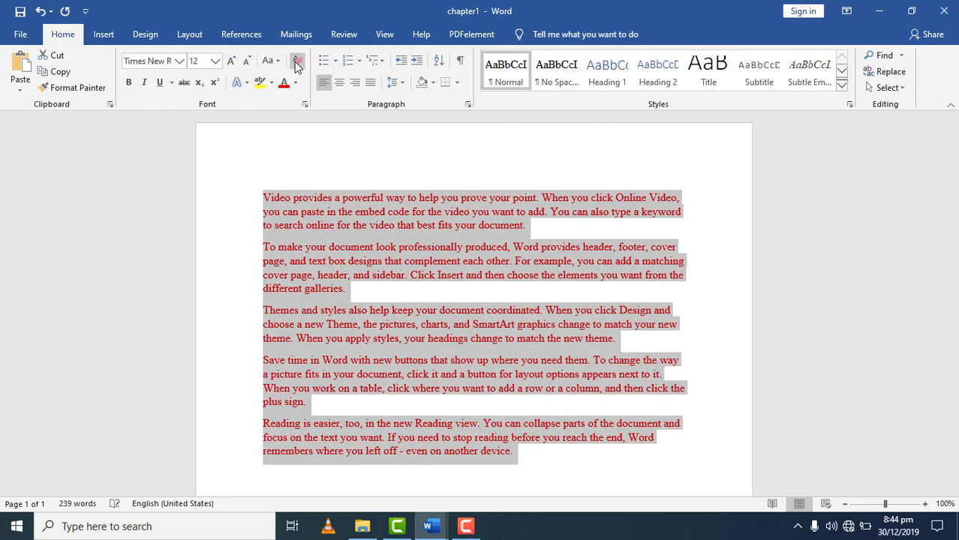
{"action": "left_click", "coordinate": [179, 61]}
{"action": "scroll", "coordinate": [176, 309], "scroll_direction": "down", "scroll_amount": 3}
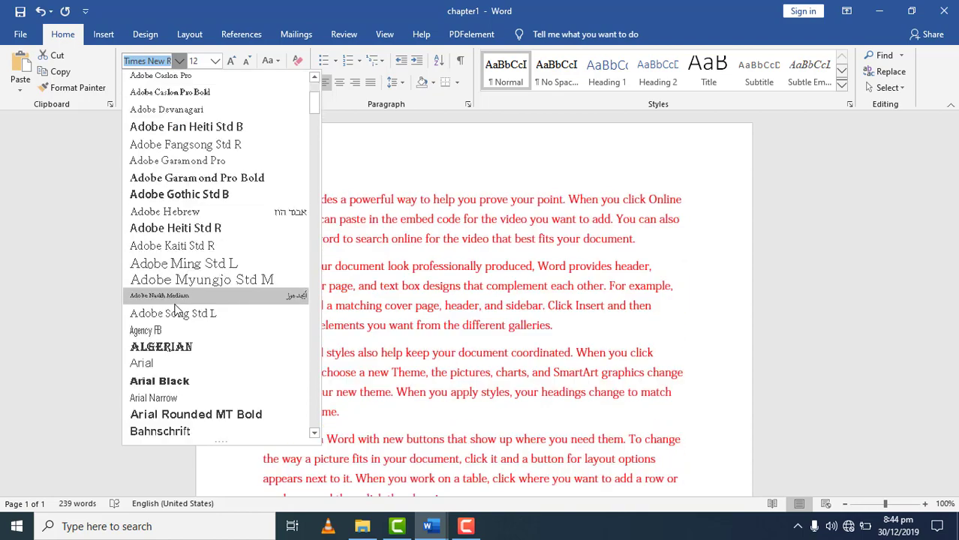
{"action": "left_click", "coordinate": [162, 347]}
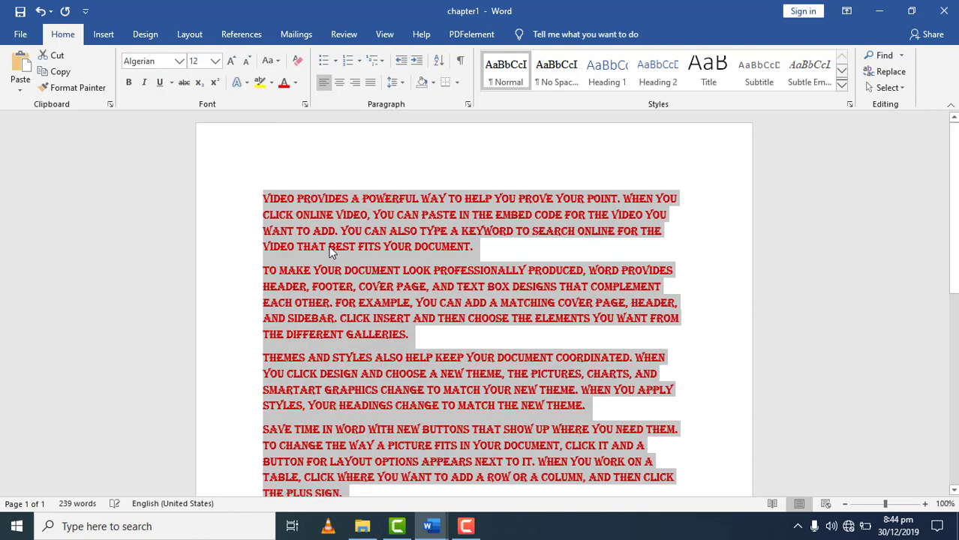
{"action": "left_click", "coordinate": [371, 239]}
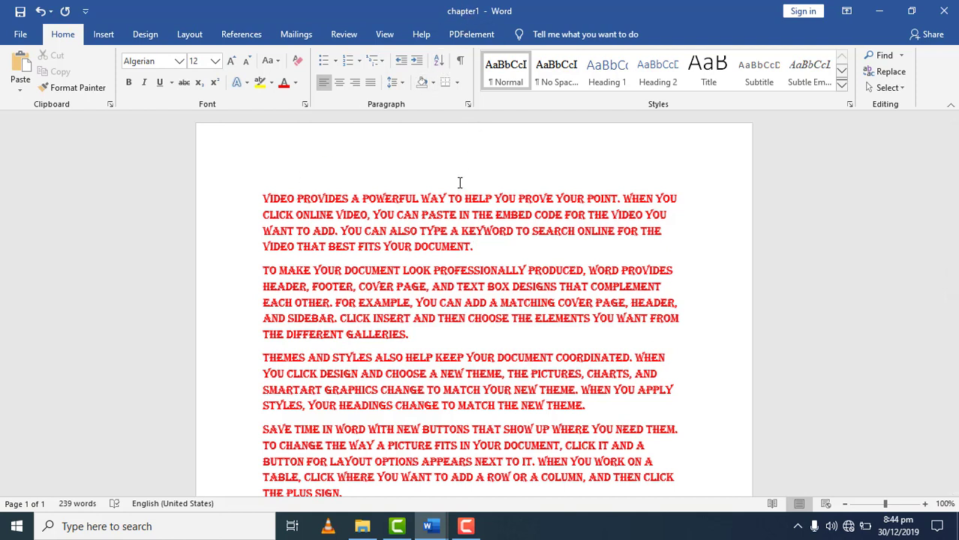
- Select and deselect chapter1's first and second red Algerian paragraphs to review them
{"action": "left_click_drag", "start_coordinate": [457, 248], "coordinate": [265, 218]}
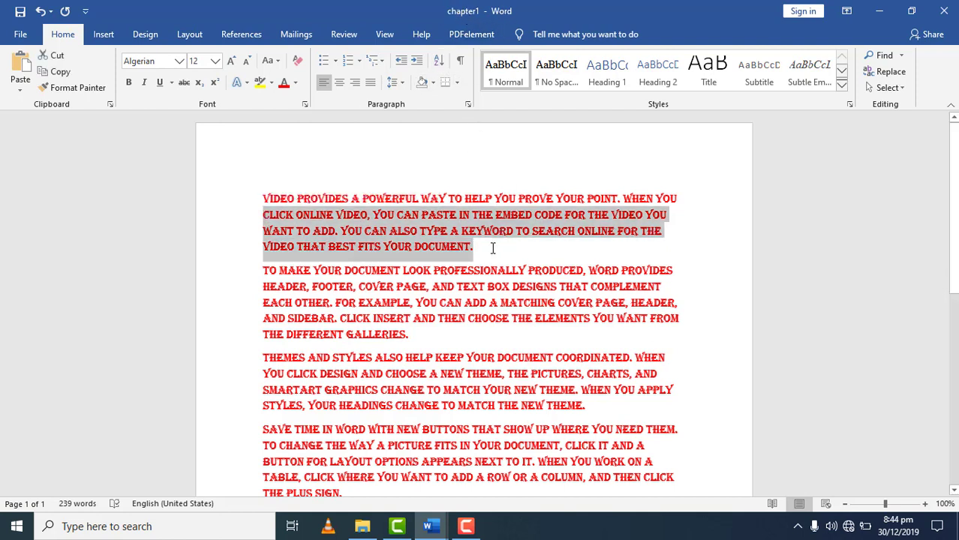
{"action": "left_click_drag", "start_coordinate": [480, 249], "coordinate": [250, 175]}
{"action": "key", "text": "ctrl+c"}
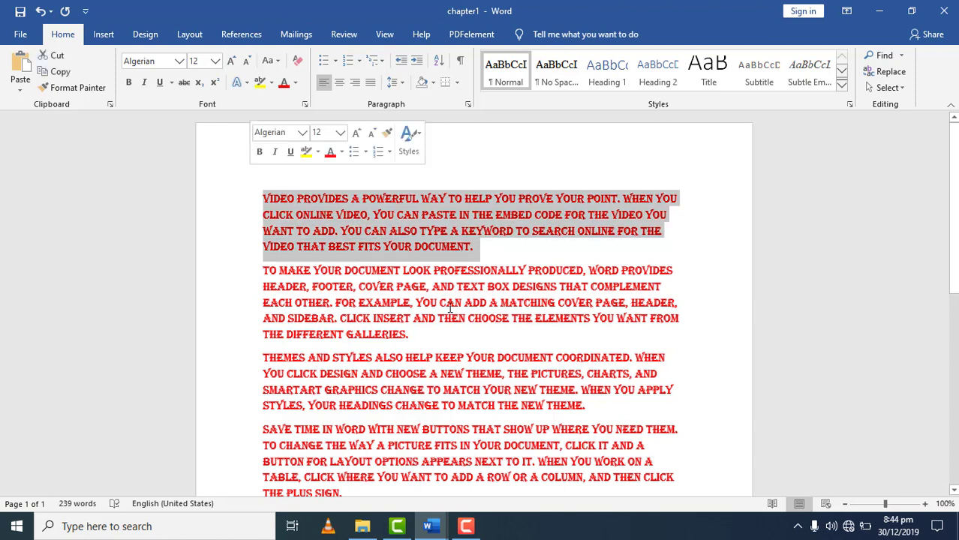
{"action": "left_click_drag", "start_coordinate": [411, 333], "coordinate": [246, 247]}
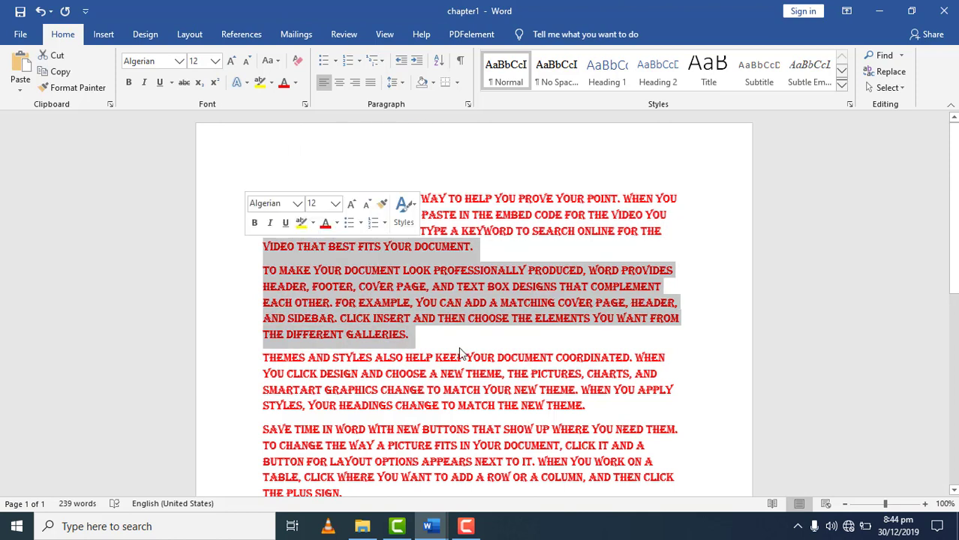
{"action": "left_click", "coordinate": [429, 334]}
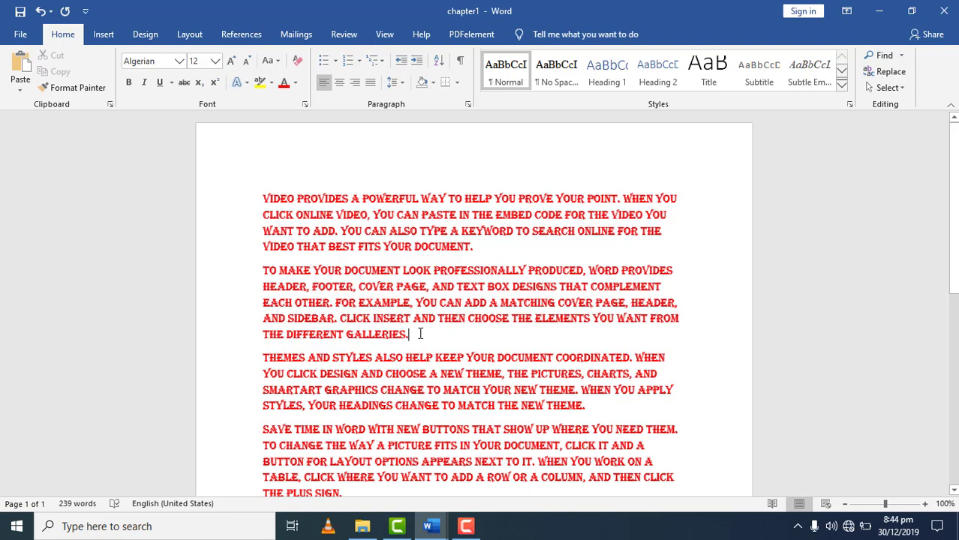
{"action": "mouse_move", "coordinate": [421, 332]}
{"action": "left_mouse_down"}
{"action": "mouse_move", "coordinate": [243, 247]}
{"action": "mouse_move", "coordinate": [253, 280]}
{"action": "left_mouse_up"}
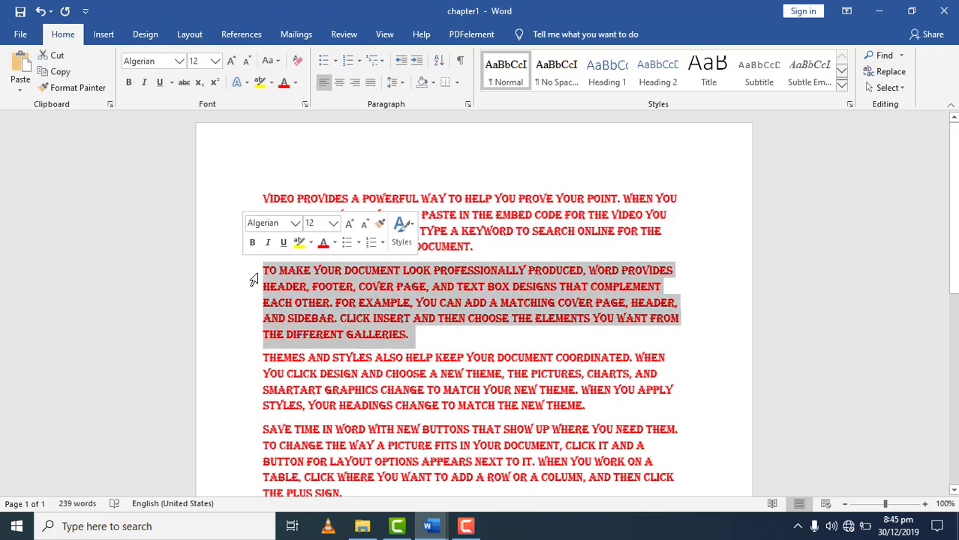
{"action": "left_click", "coordinate": [418, 339]}
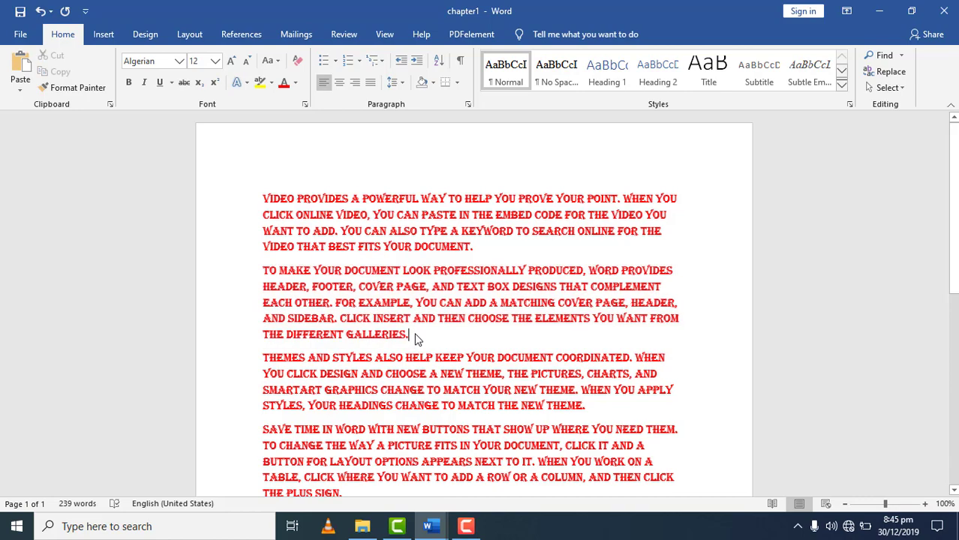
{"action": "scroll", "coordinate": [418, 334], "scroll_direction": "down", "scroll_amount": 5}
{"action": "scroll", "coordinate": [409, 356], "scroll_direction": "up", "scroll_amount": 5}
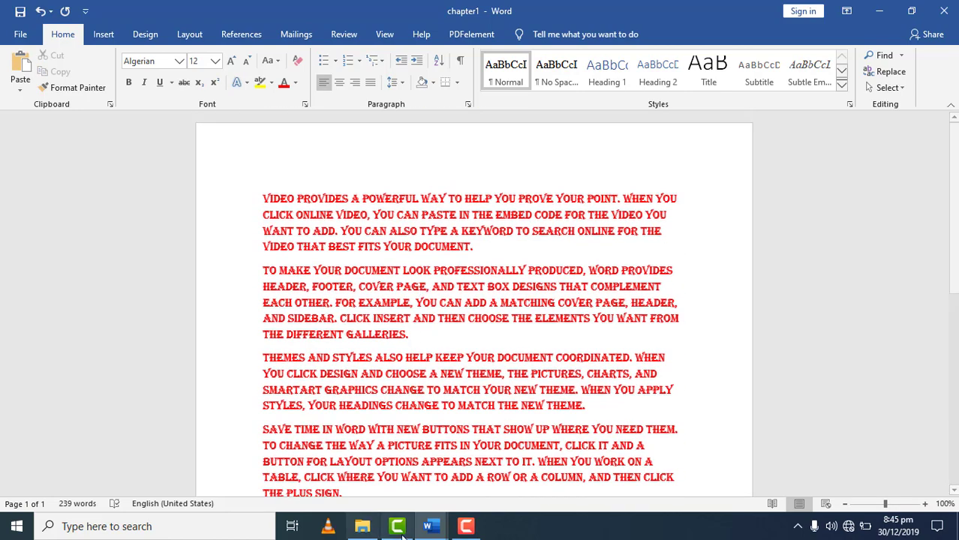
- Show the taskbar previews of the four open Word documents, passing back through chapter1
{"action": "left_click", "coordinate": [429, 527]}
{"action": "left_click", "coordinate": [233, 461]}
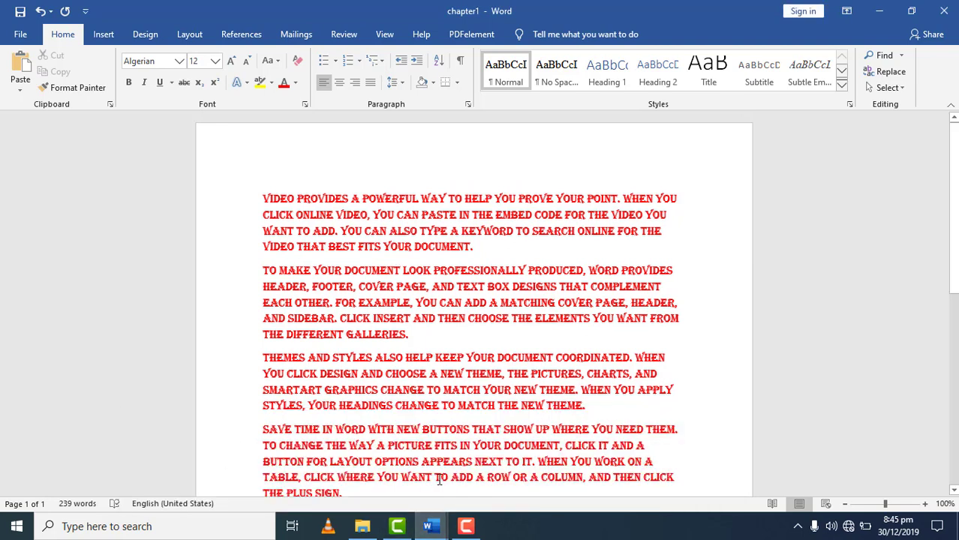
{"action": "left_click", "coordinate": [440, 530]}
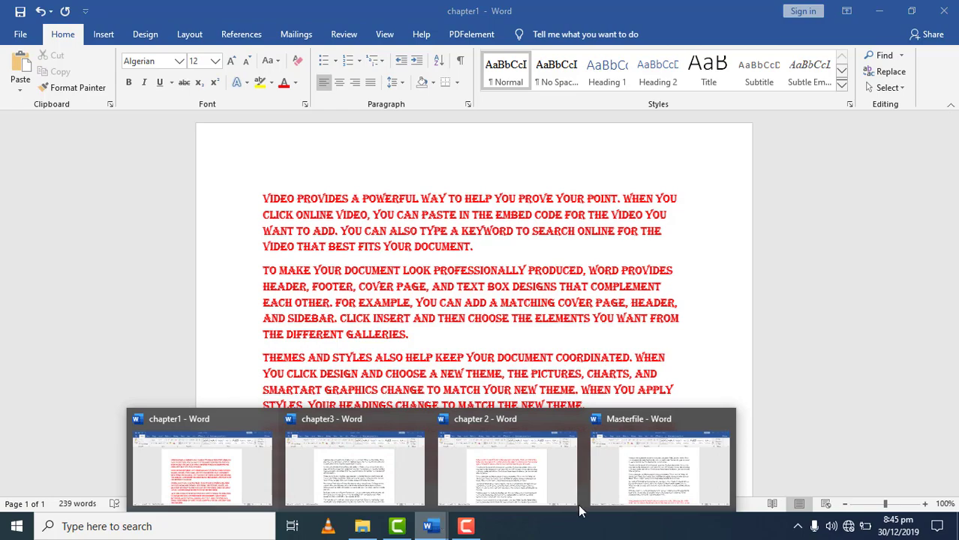
- Switch to Masterfile and close it, choosing Don't Save
{"action": "left_click", "coordinate": [623, 465]}
{"action": "scroll", "coordinate": [437, 279], "scroll_direction": "down", "scroll_amount": 4}
{"action": "scroll", "coordinate": [436, 279], "scroll_direction": "down", "scroll_amount": 6}
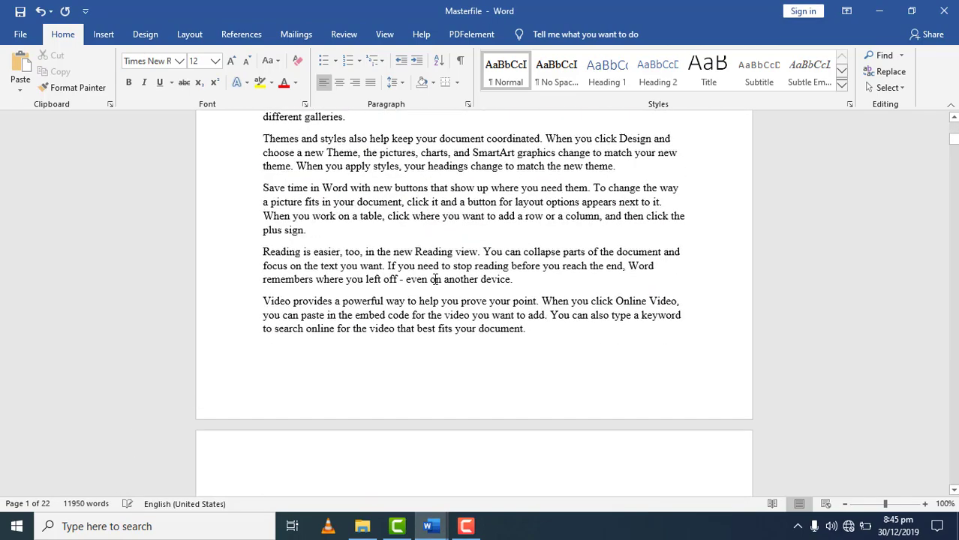
{"action": "key", "text": "ctrl+v"}
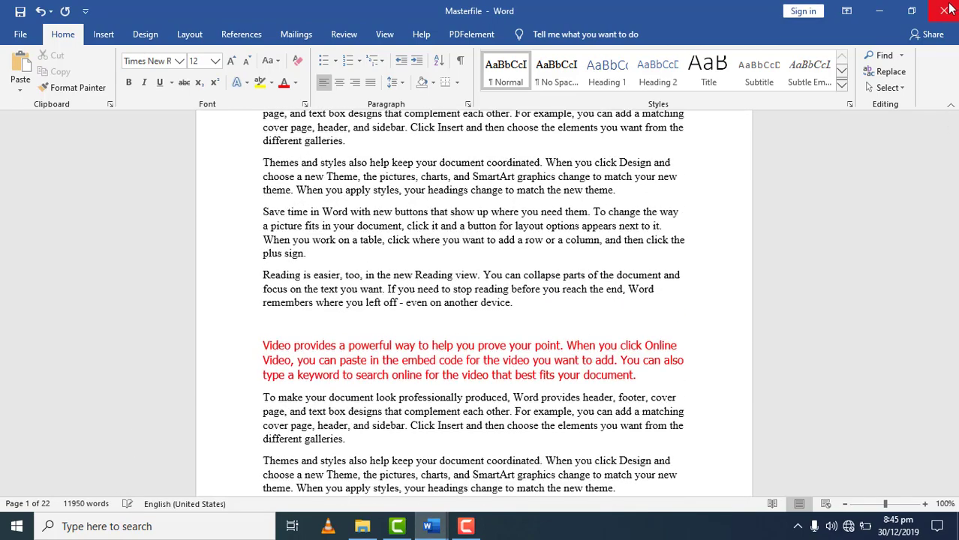
{"action": "left_click", "coordinate": [947, 10]}
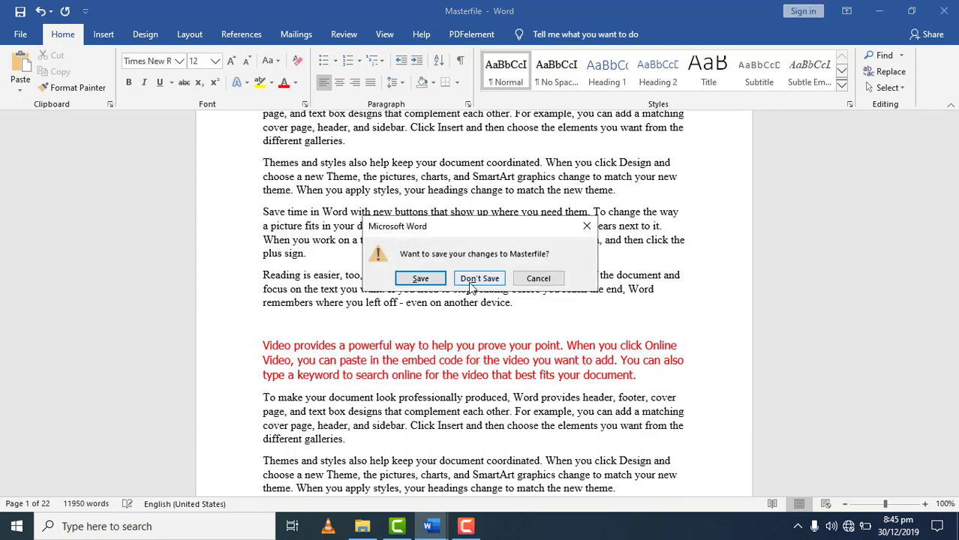
{"action": "left_click", "coordinate": [471, 280]}
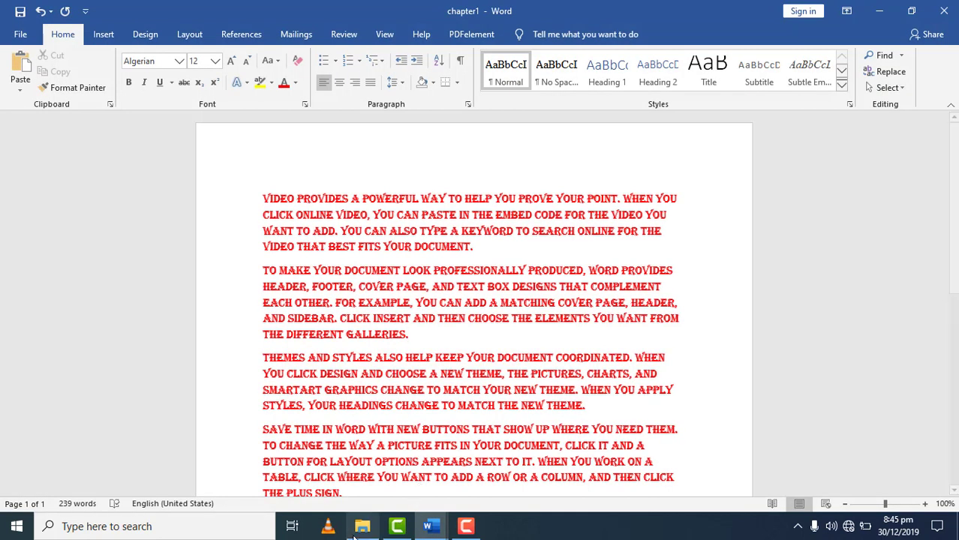
- From the chapter folder in File Explorer, open Masterfile with Word to show its three chapter links
{"action": "left_click", "coordinate": [359, 527]}
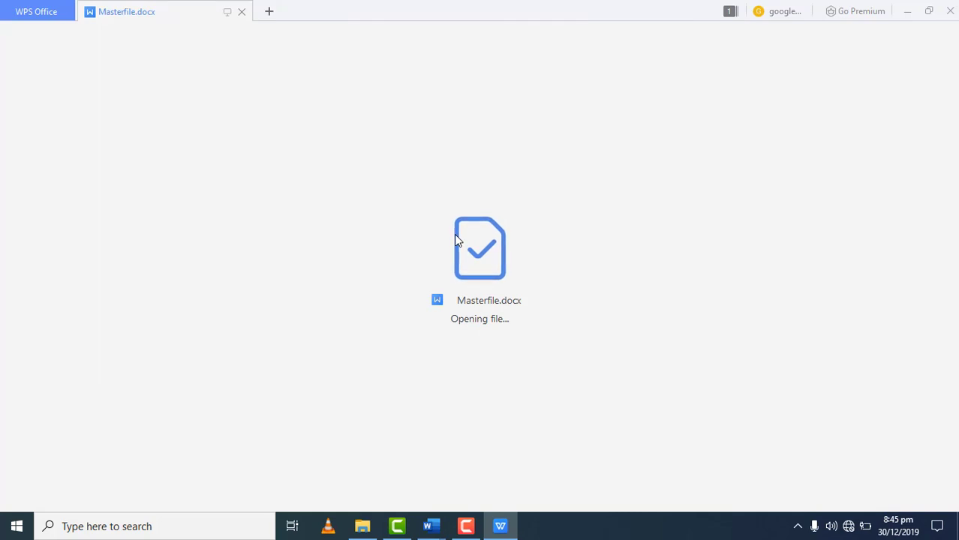
{"action": "left_click", "coordinate": [368, 525]}
{"action": "right_click", "coordinate": [198, 133]}
{"action": "mouse_move", "coordinate": [240, 274]}
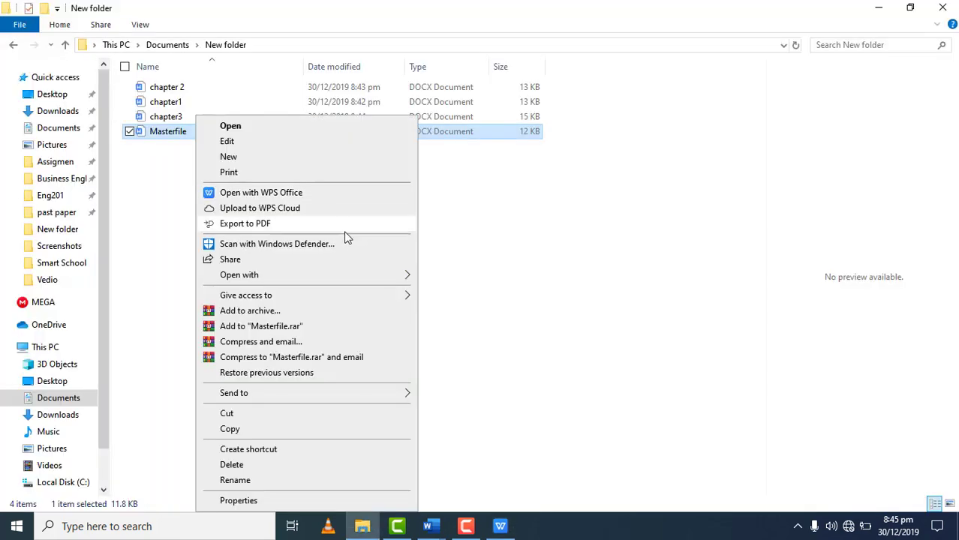
{"action": "left_click", "coordinate": [443, 276]}
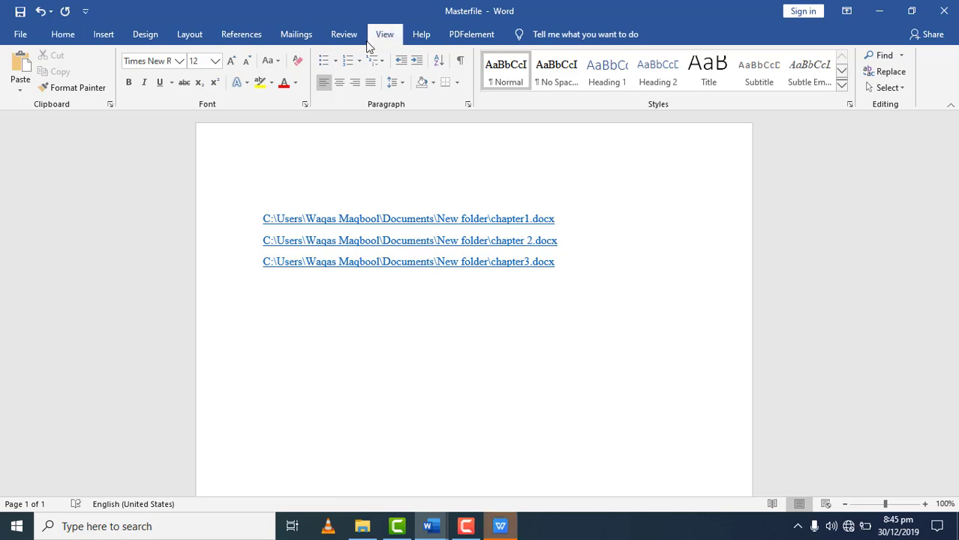
- Expand Masterfile's chapter1, chapter 2 and chapter3 subdocuments in Outline view, then return to page layout
{"action": "left_click", "coordinate": [383, 35]}
{"action": "left_click", "coordinate": [124, 55]}
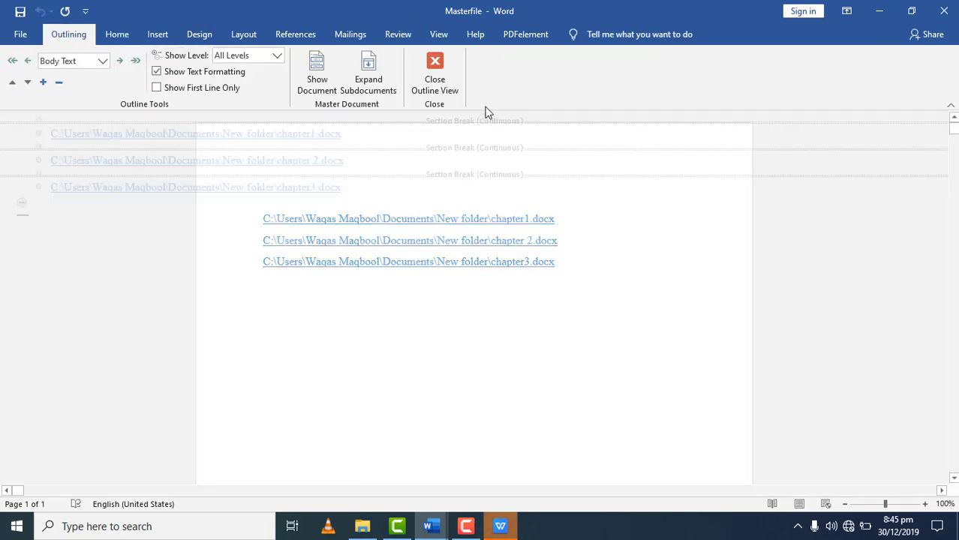
{"action": "left_click", "coordinate": [370, 82]}
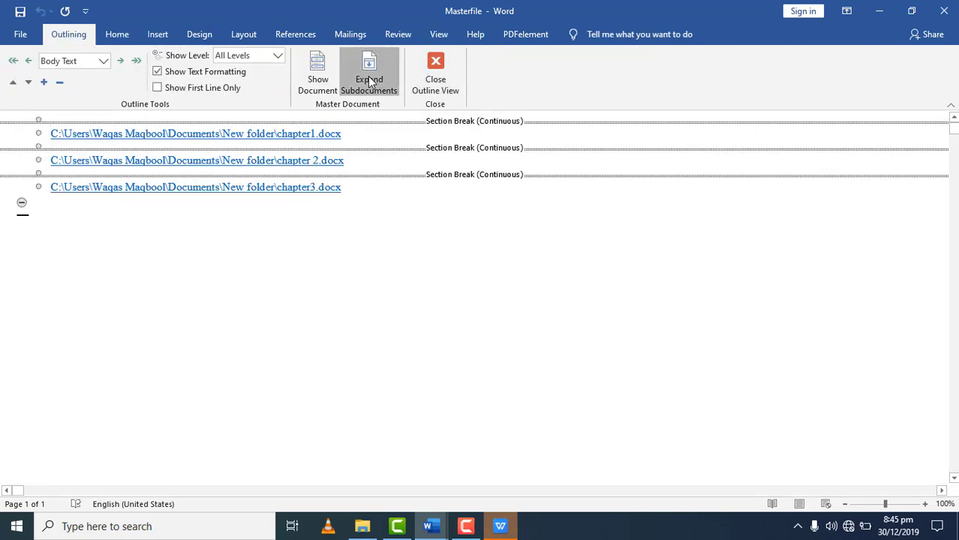
{"action": "scroll", "coordinate": [75, 153], "scroll_direction": "down", "scroll_amount": 1}
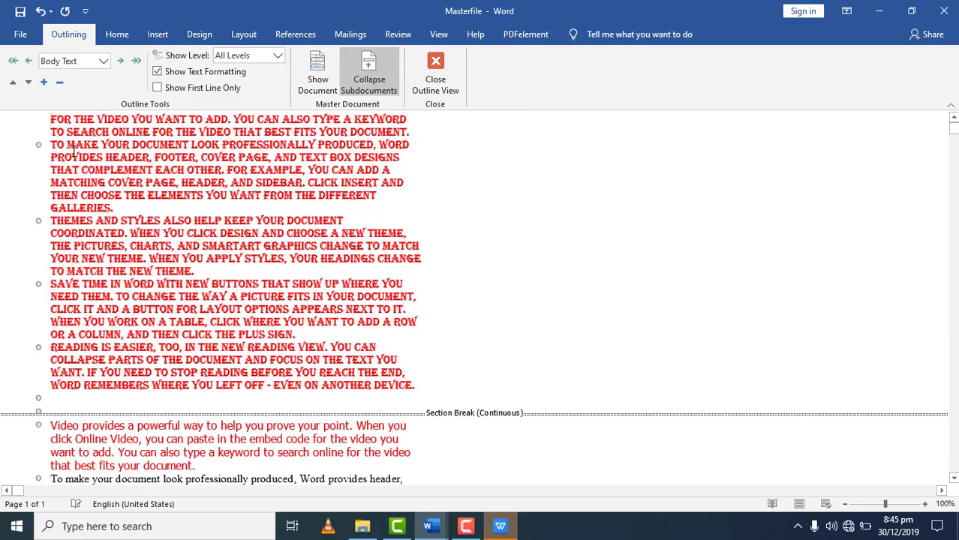
{"action": "scroll", "coordinate": [135, 265], "scroll_direction": "down", "scroll_amount": 4}
{"action": "scroll", "coordinate": [117, 218], "scroll_direction": "down", "scroll_amount": 5}
{"action": "scroll", "coordinate": [133, 250], "scroll_direction": "down", "scroll_amount": 1}
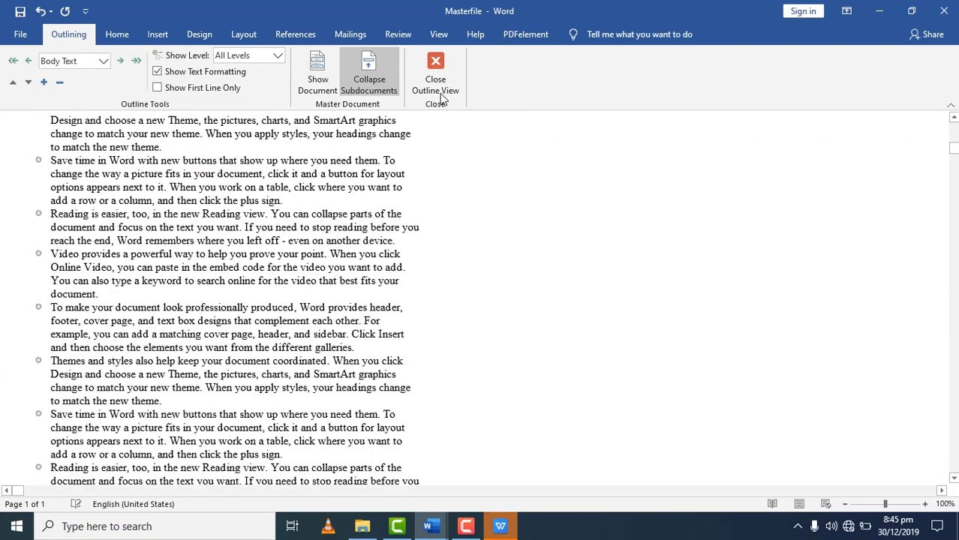
{"action": "left_click", "coordinate": [436, 75]}
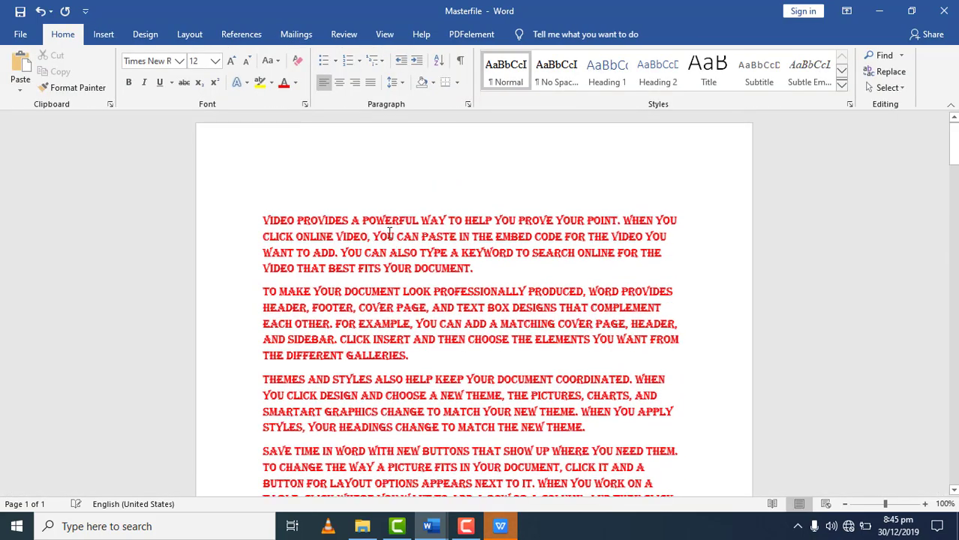
{"action": "scroll", "coordinate": [406, 216], "scroll_direction": "down", "scroll_amount": 5}
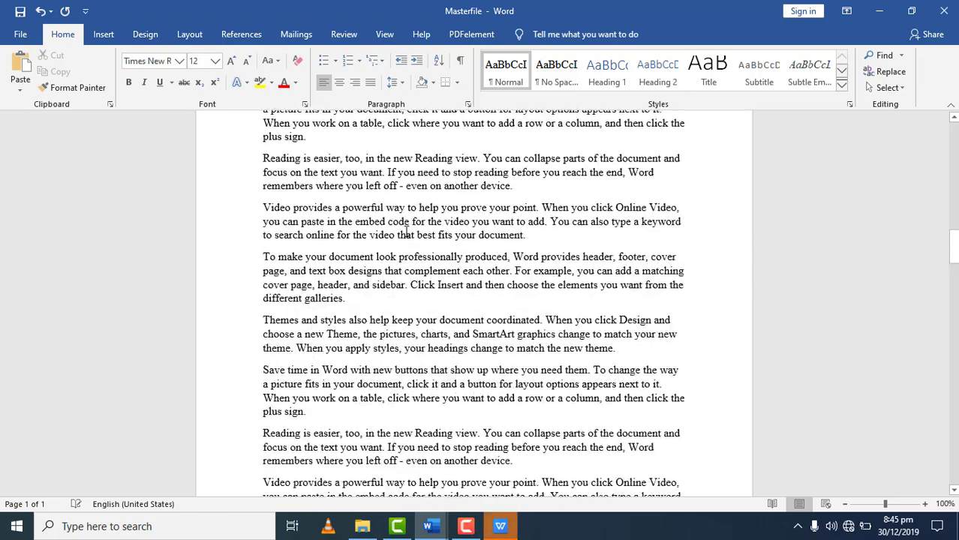
{"action": "scroll", "coordinate": [409, 218], "scroll_direction": "down", "scroll_amount": 2}
{"action": "scroll", "coordinate": [420, 221], "scroll_direction": "down", "scroll_amount": 2}
{"action": "scroll", "coordinate": [421, 221], "scroll_direction": "down", "scroll_amount": 3}
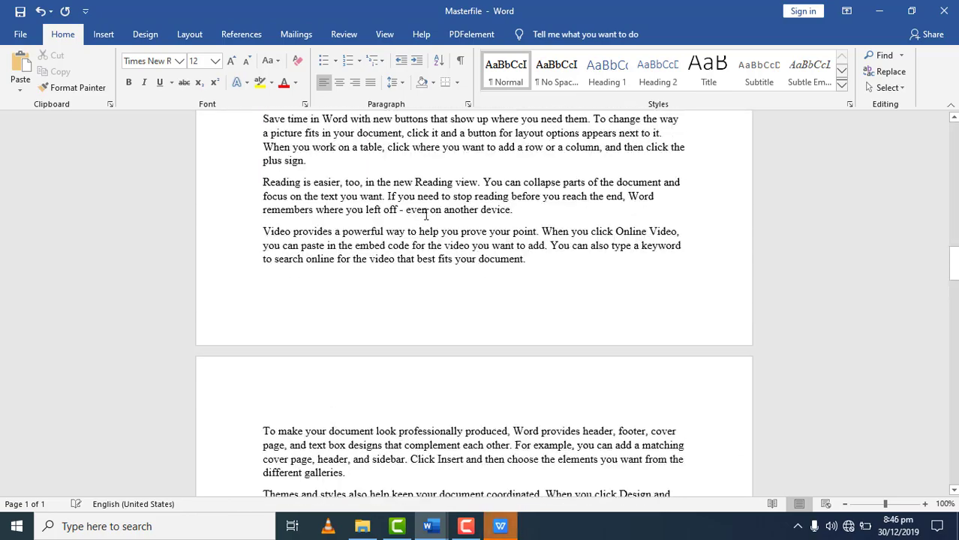
{"action": "scroll", "coordinate": [422, 218], "scroll_direction": "down", "scroll_amount": 4}
{"action": "scroll", "coordinate": [425, 216], "scroll_direction": "down", "scroll_amount": 3}
{"action": "scroll", "coordinate": [427, 212], "scroll_direction": "up", "scroll_amount": 3}
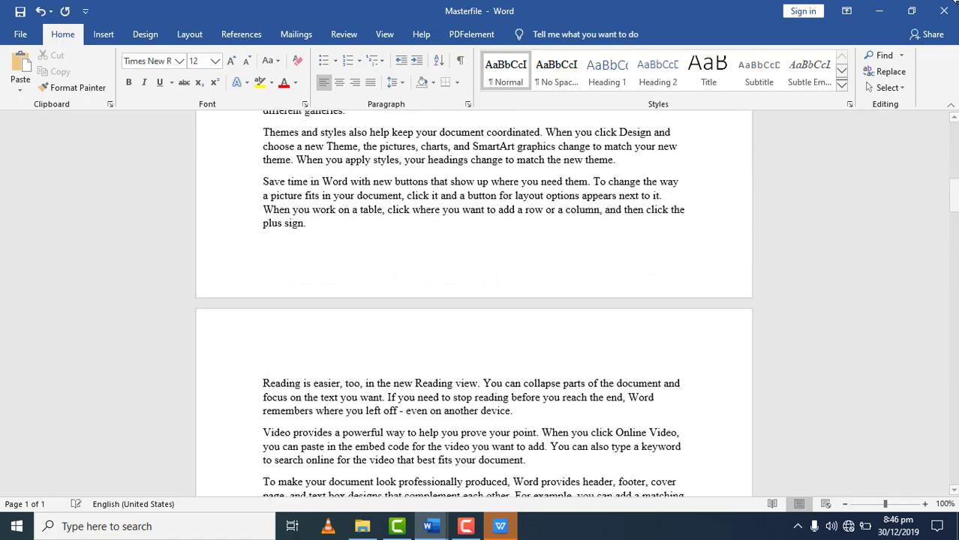
{"action": "scroll", "coordinate": [428, 212], "scroll_direction": "up", "scroll_amount": 1}
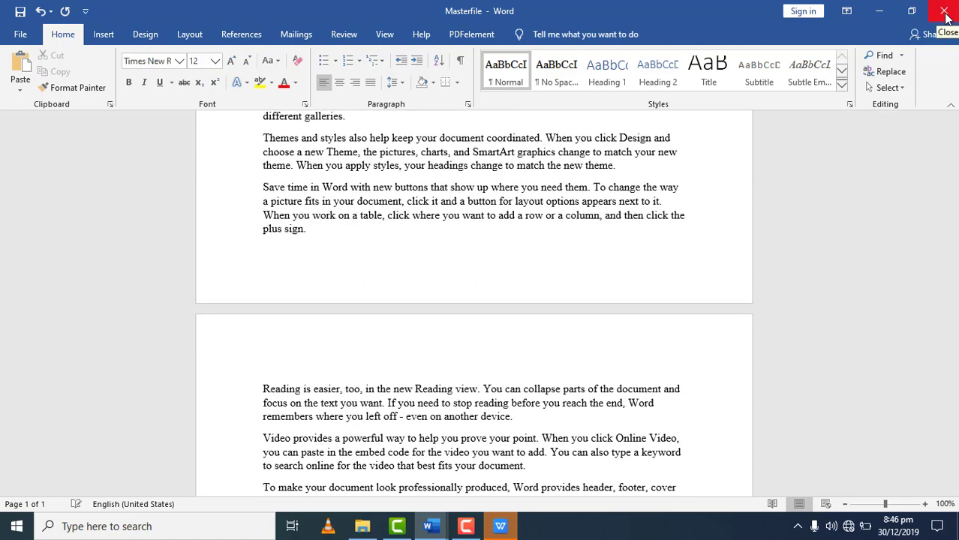